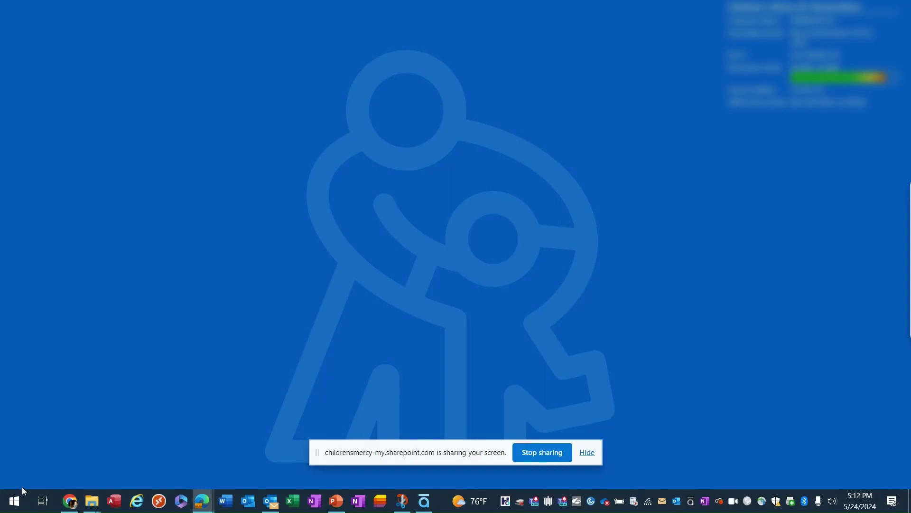
Step: Launch Power BI Desktop from the Windows search by typing powerbi
key(super)
text(powerbi)
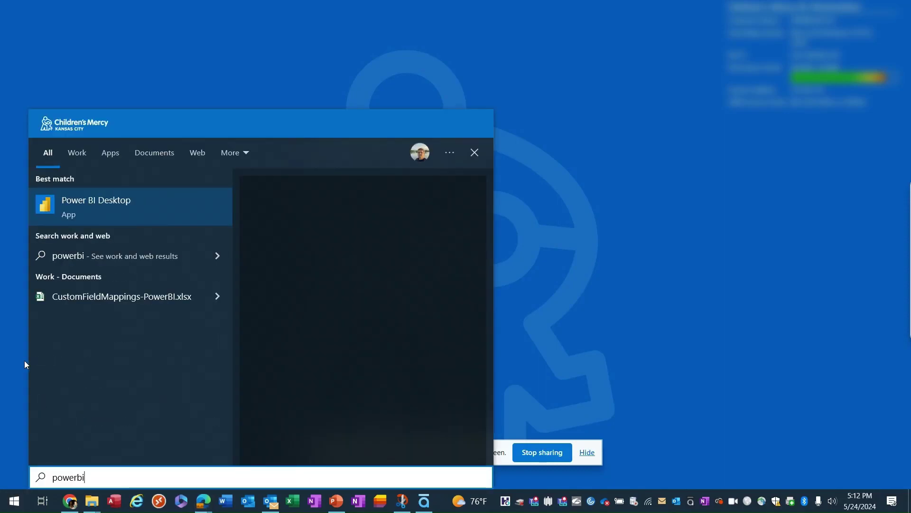
click(100, 217)
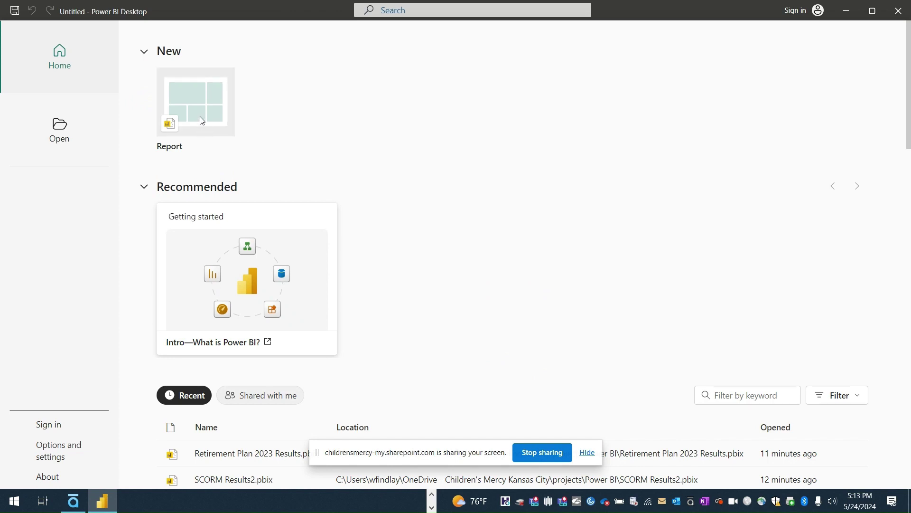
Step: Start a blank report and choose Web from the Get data list to open From Web
click(200, 119)
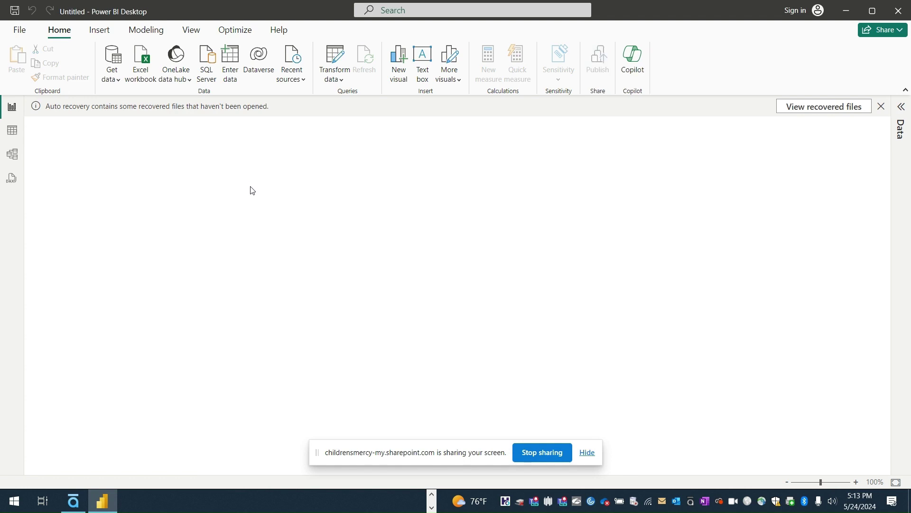
click(587, 452)
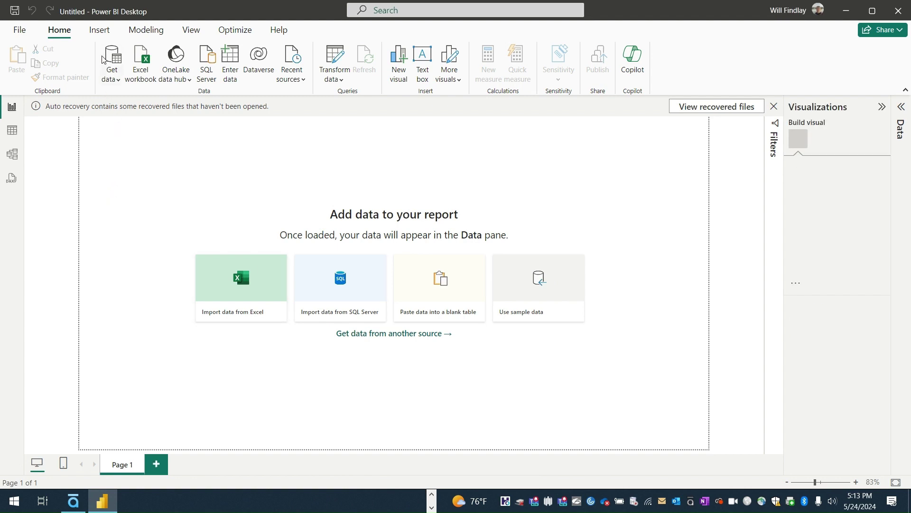
click(100, 31)
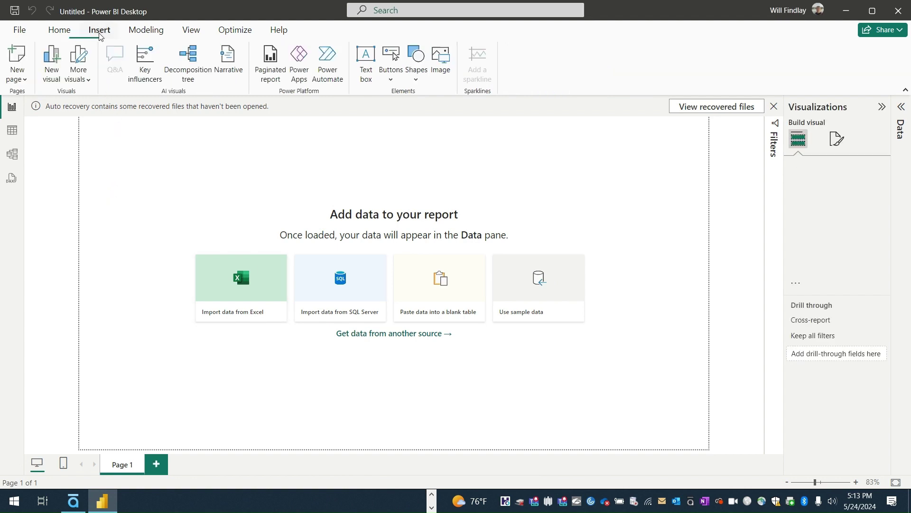
click(62, 31)
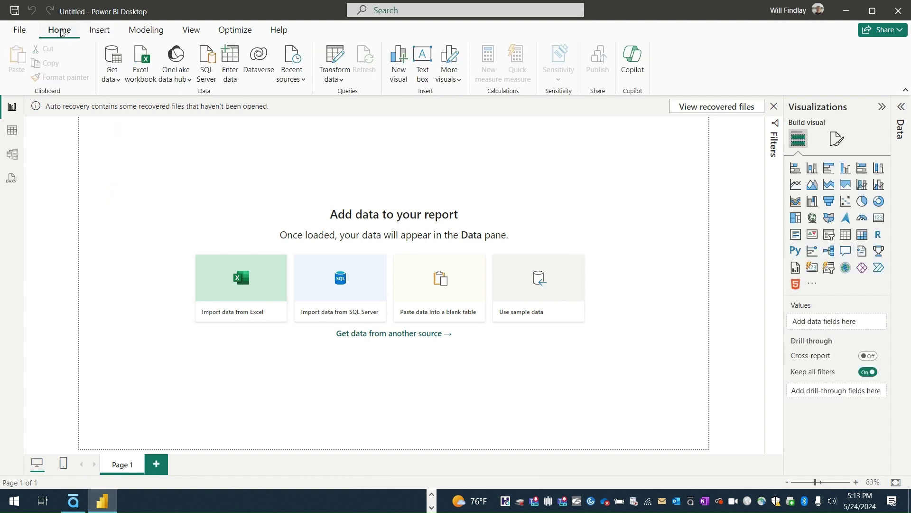
click(120, 78)
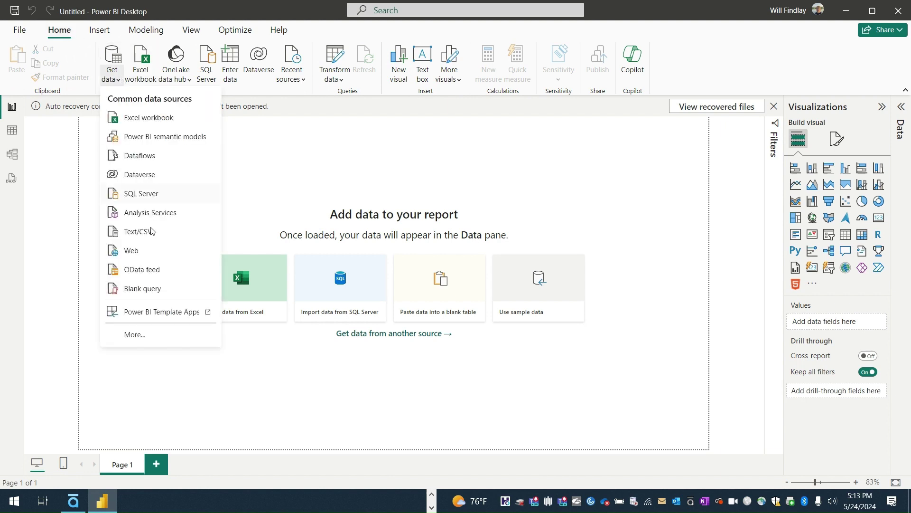
click(141, 251)
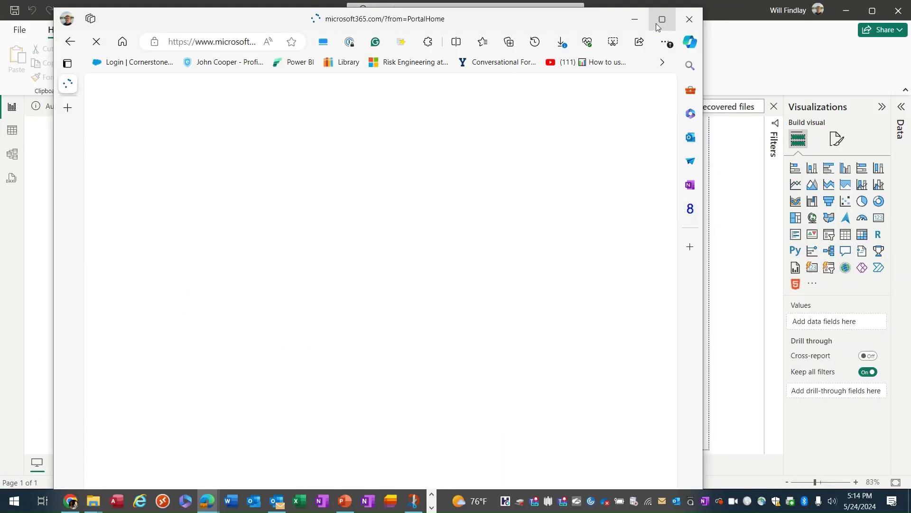
Step: In OneDrive in the browser, open the Reference folder
click(661, 20)
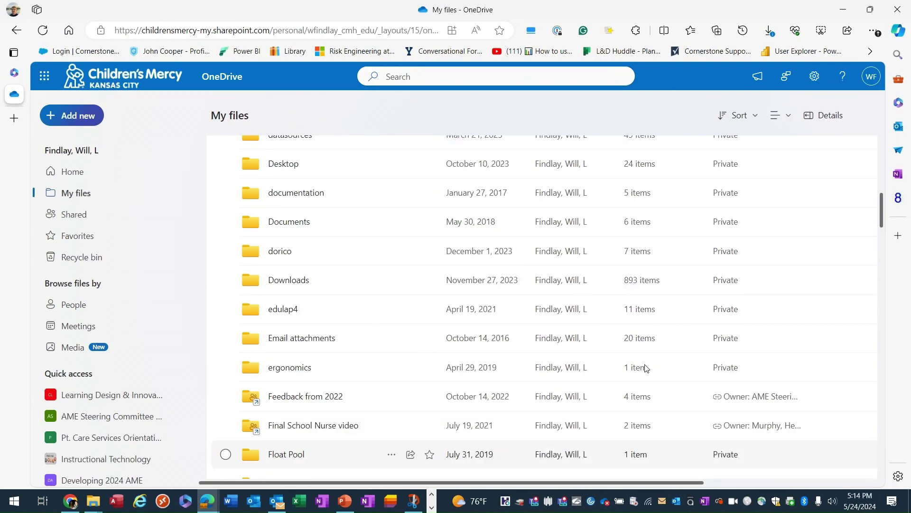
scroll(645, 367, up, 6)
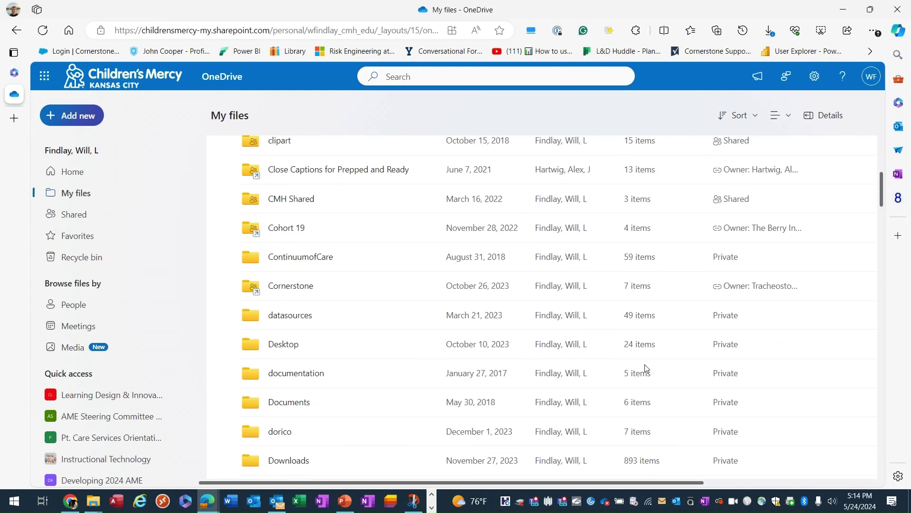
scroll(645, 368, down, 20)
scroll(646, 368, down, 3)
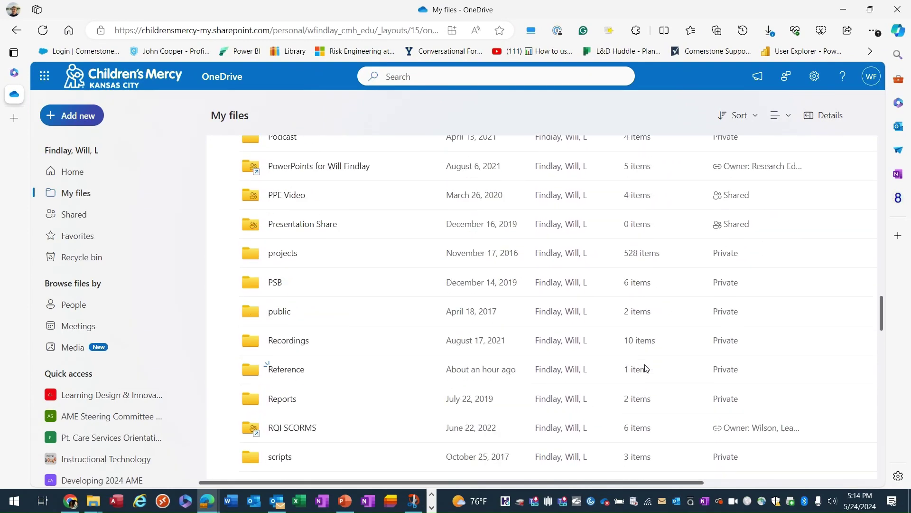
click(285, 316)
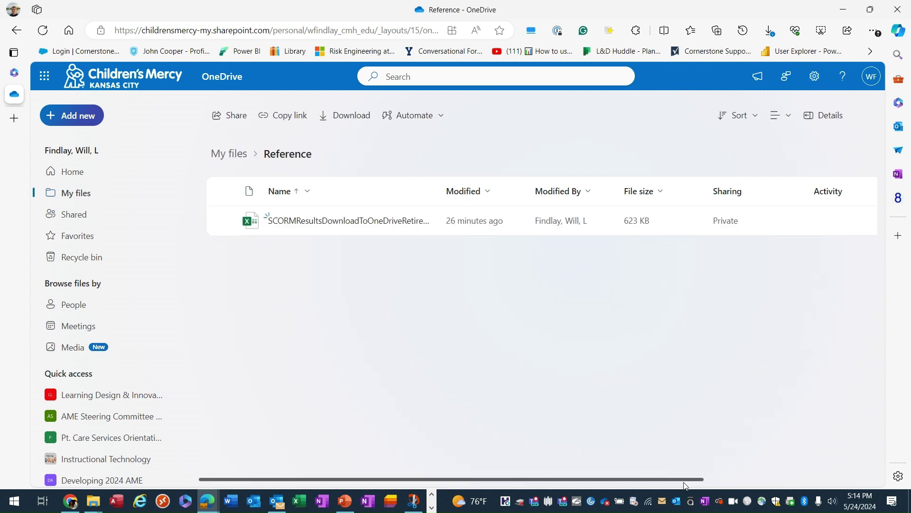
Step: Copy the direct link from the SCORMResultsDownloadToOneDriveRetirement2024.xlsx details pane
drag(690, 482, 579, 386)
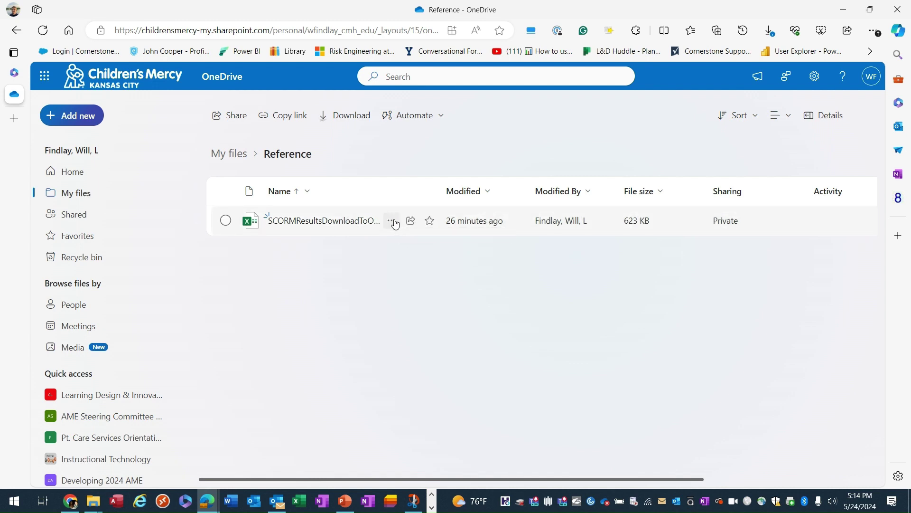
click(392, 221)
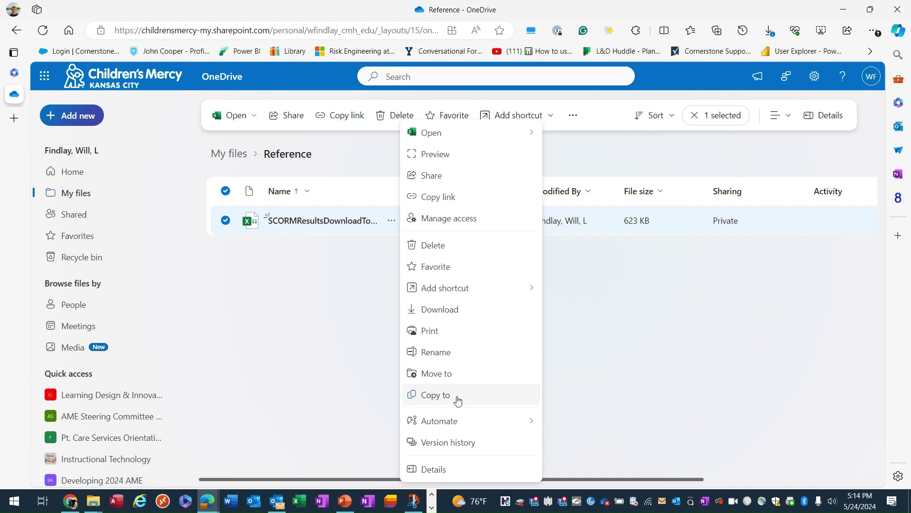
click(448, 467)
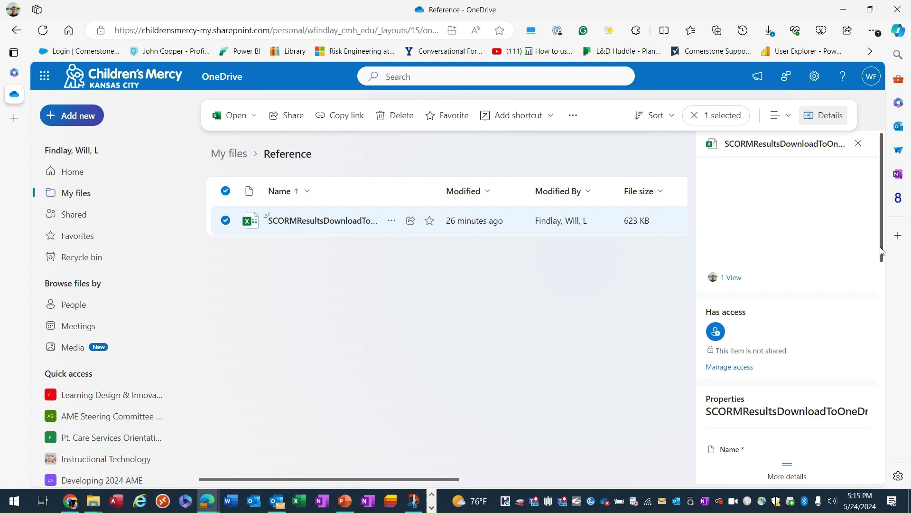
drag(883, 245, 878, 442)
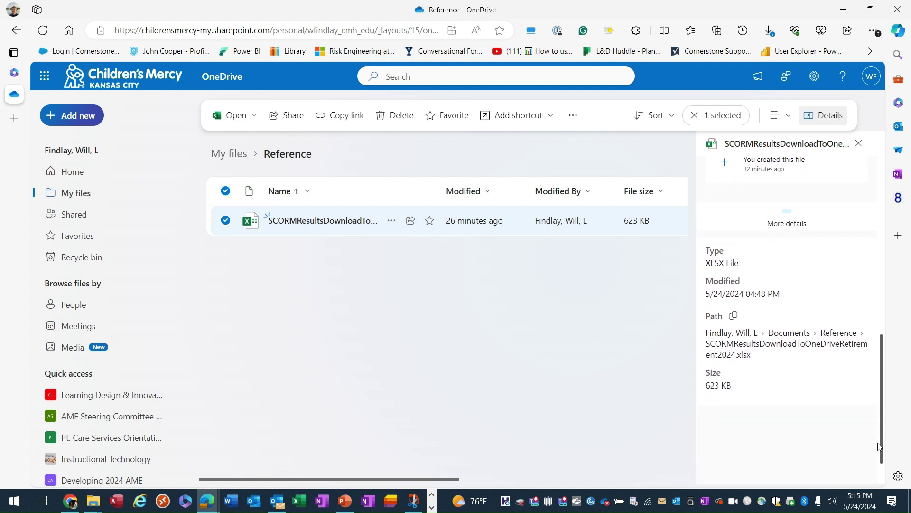
click(733, 316)
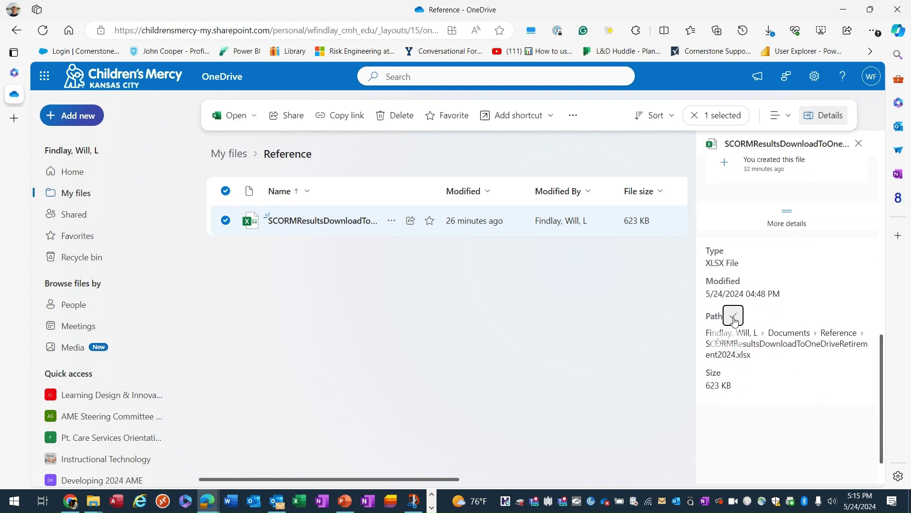
Step: Paste the copied OneDrive link into the From Web URL field and confirm with OK
click(432, 507)
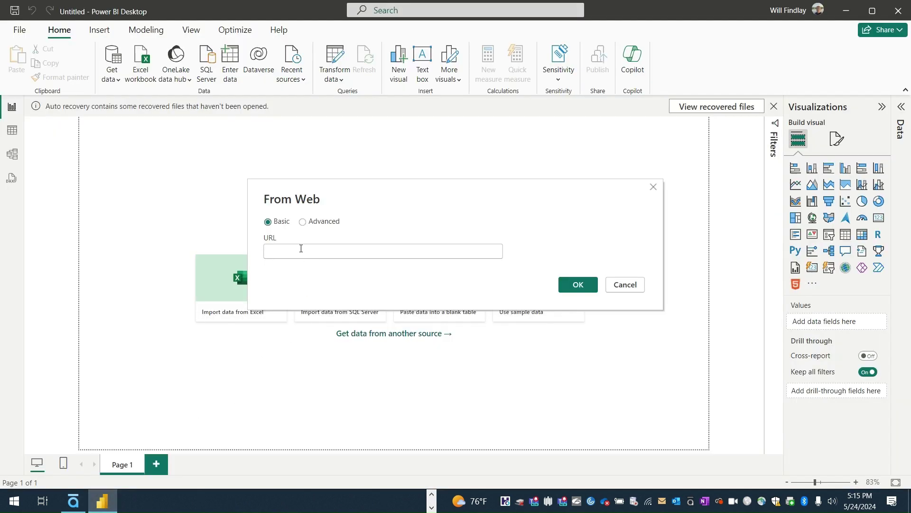
right_click(300, 248)
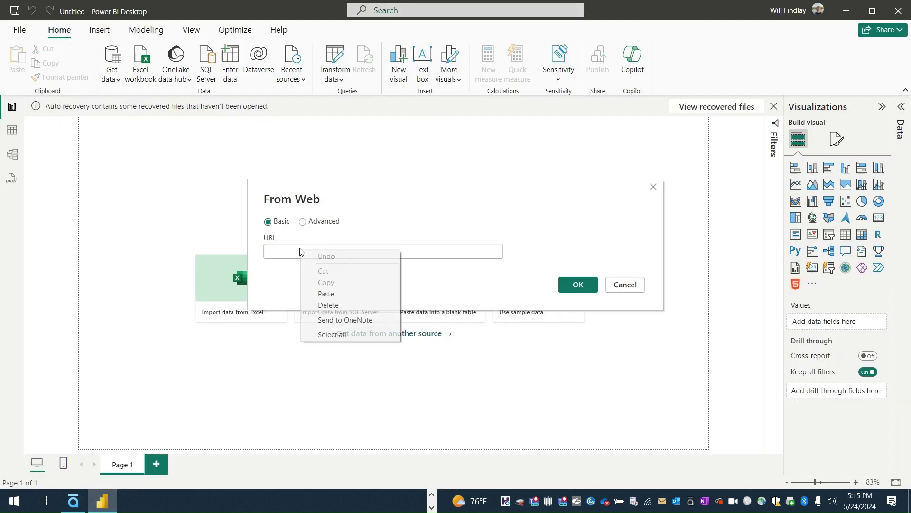
click(321, 295)
drag(431, 252, 592, 263)
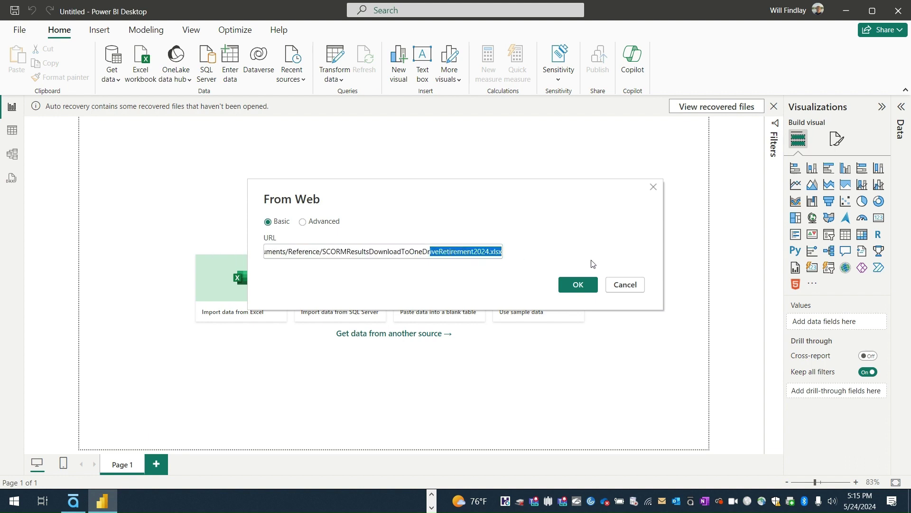
click(582, 284)
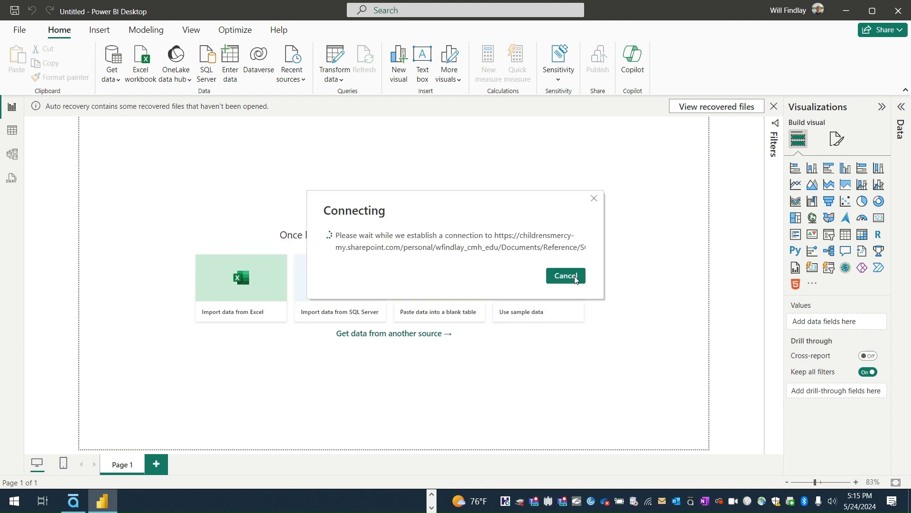
Step: Cancel the stalled connection, then preview and check Table 1 (SCORM Results) in Navigator
click(566, 275)
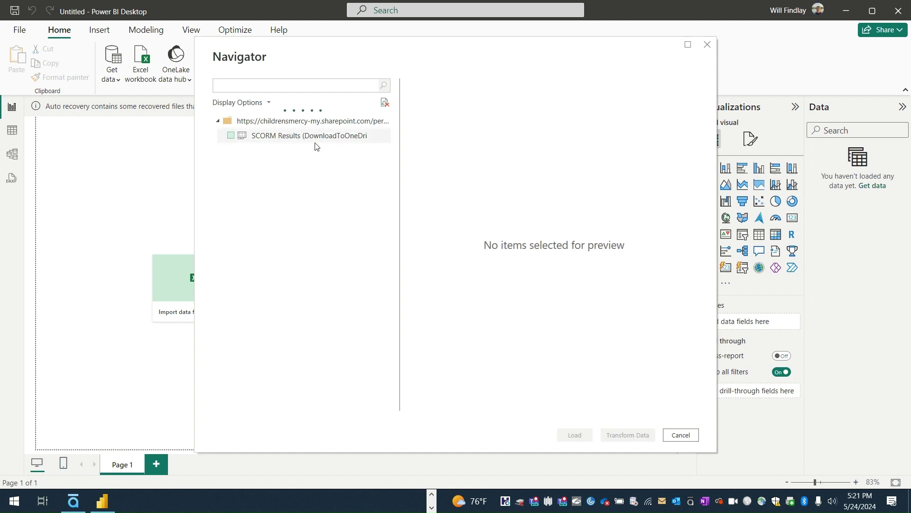
click(243, 138)
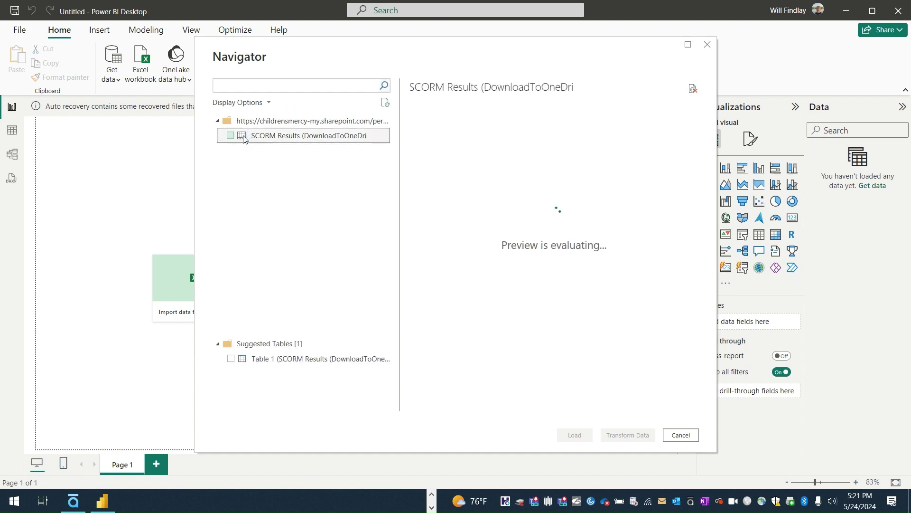
click(240, 360)
click(230, 358)
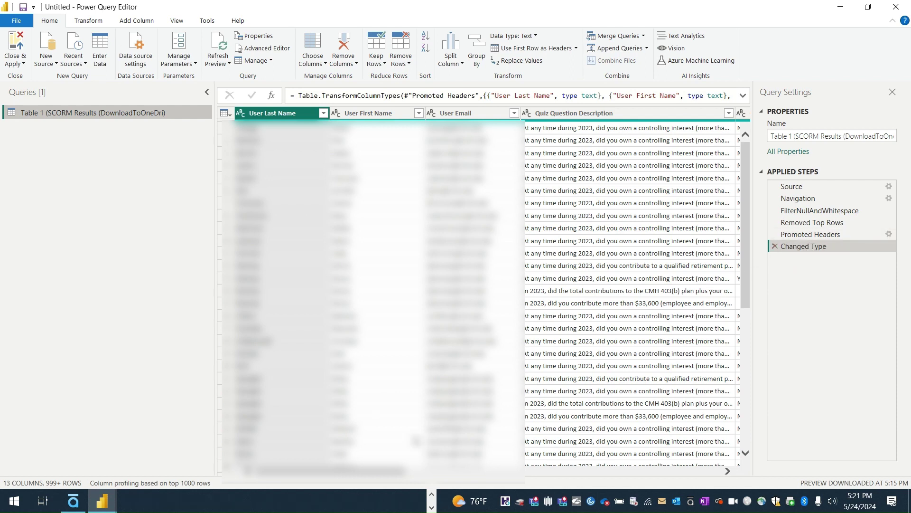
drag(392, 471, 442, 471)
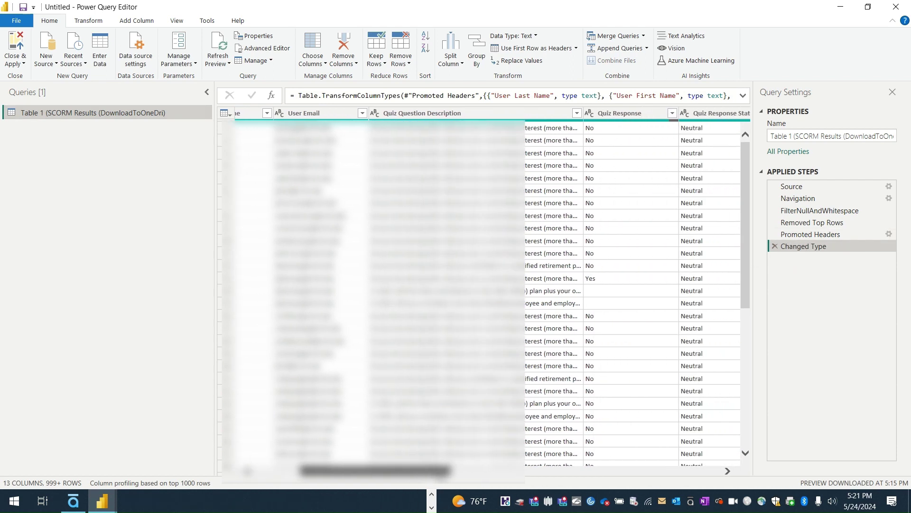
click(813, 185)
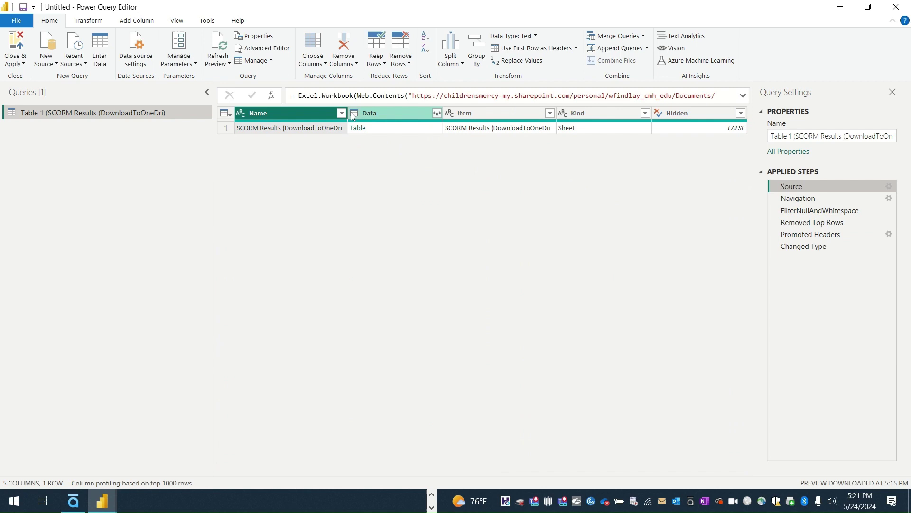
drag(348, 113, 407, 114)
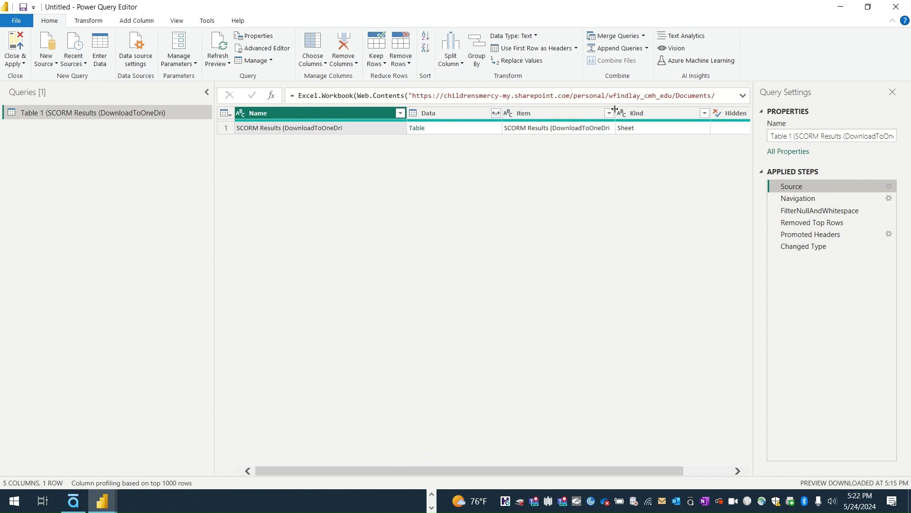
drag(615, 113, 700, 109)
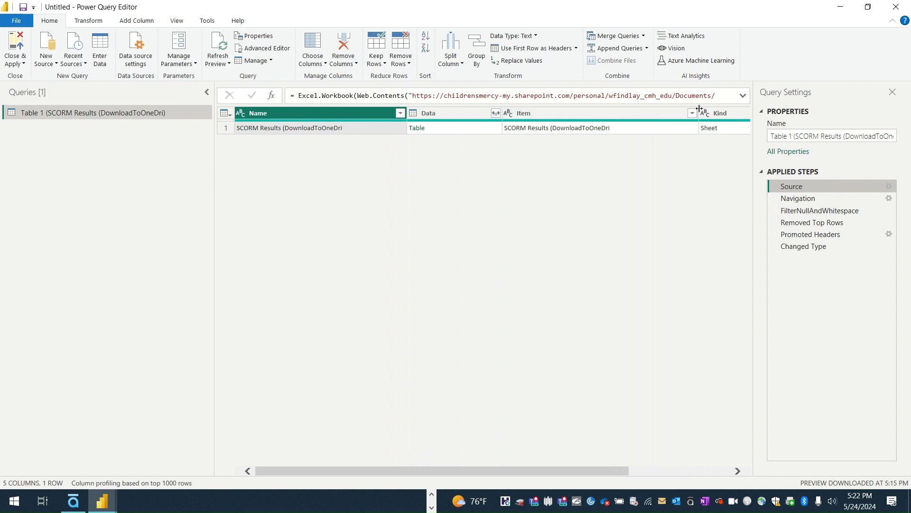
drag(700, 108, 607, 109)
drag(495, 468, 591, 468)
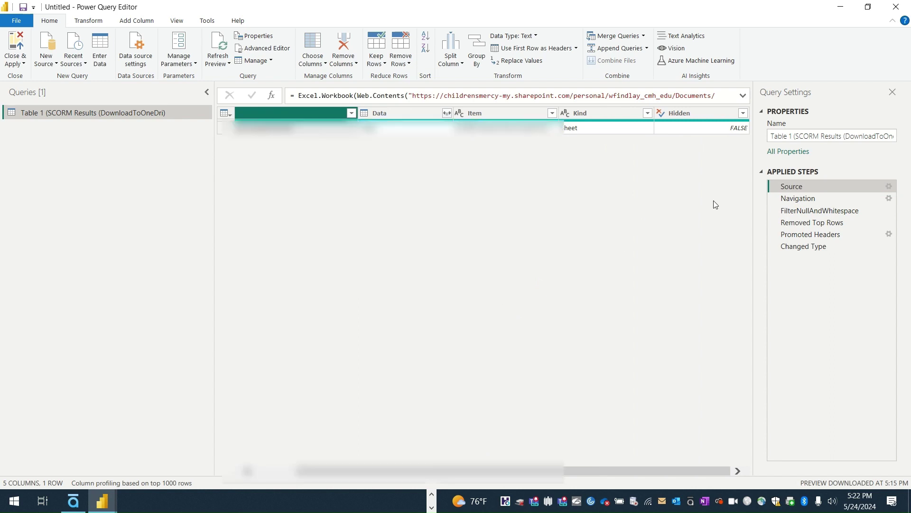
click(792, 199)
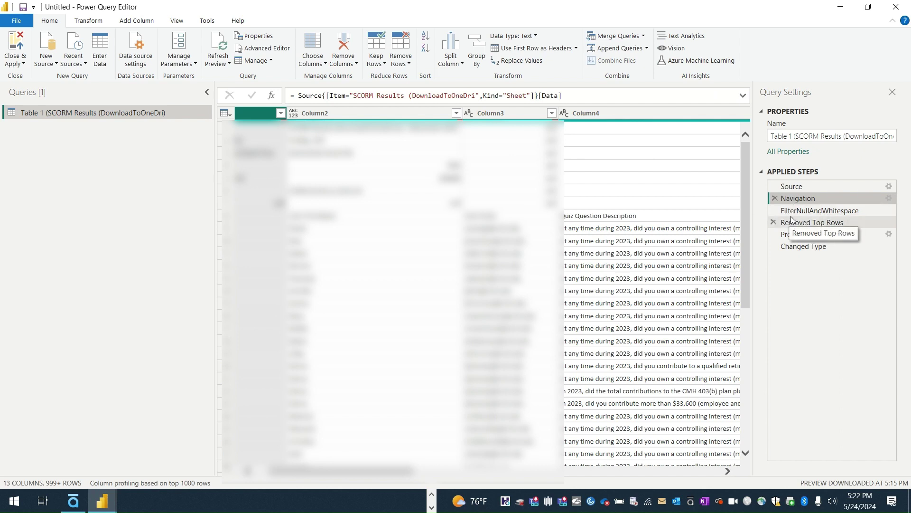
click(791, 212)
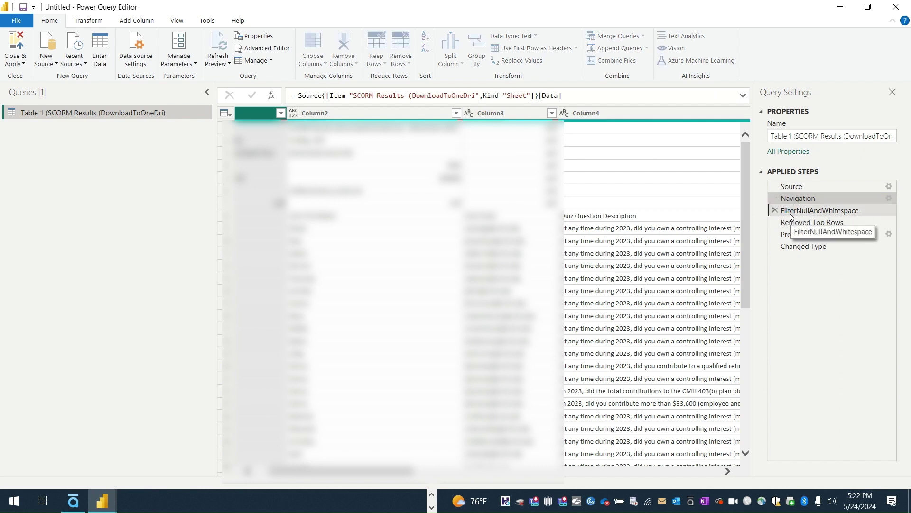
click(797, 222)
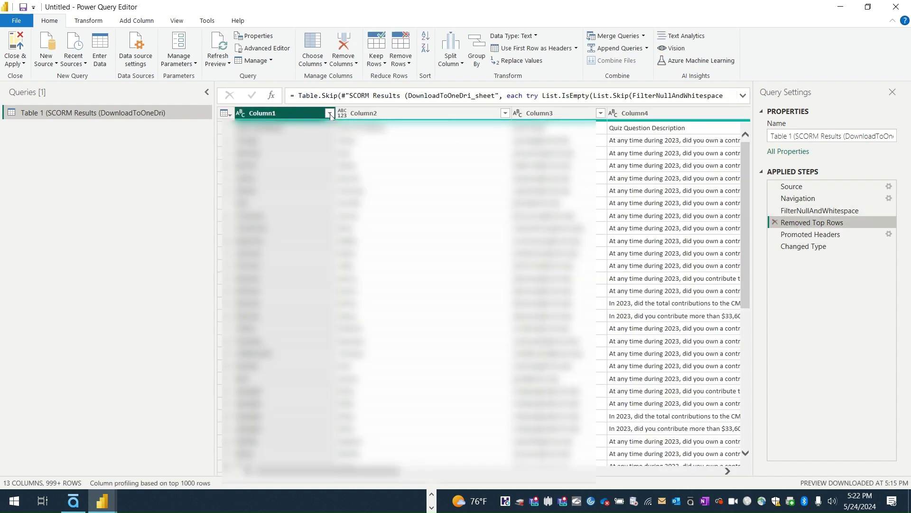
click(800, 237)
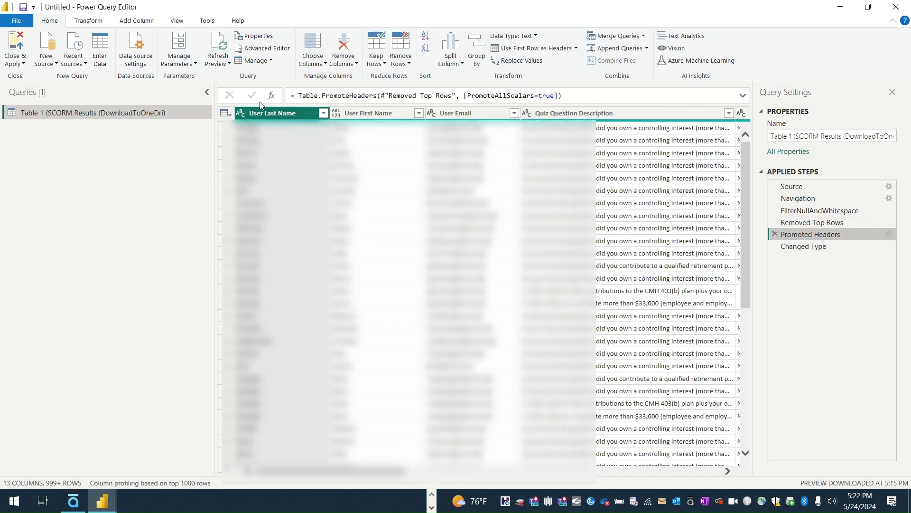
click(823, 243)
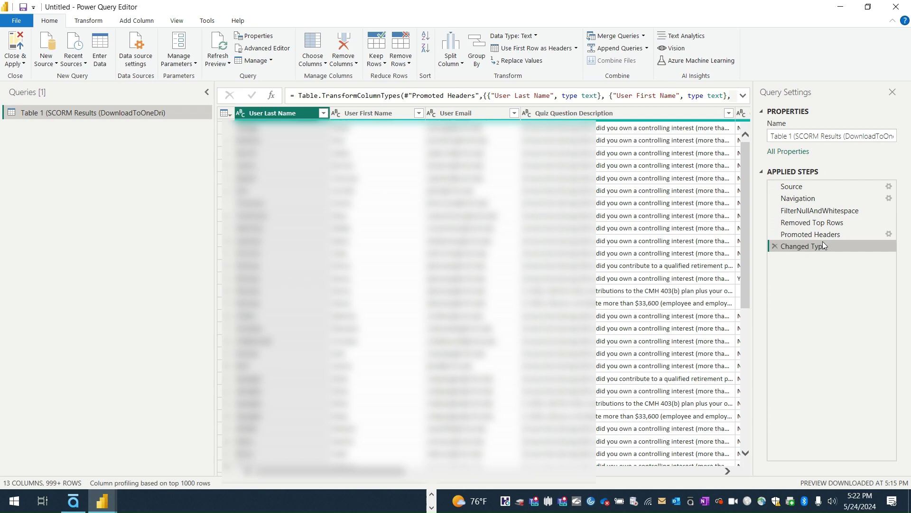
drag(379, 472, 526, 473)
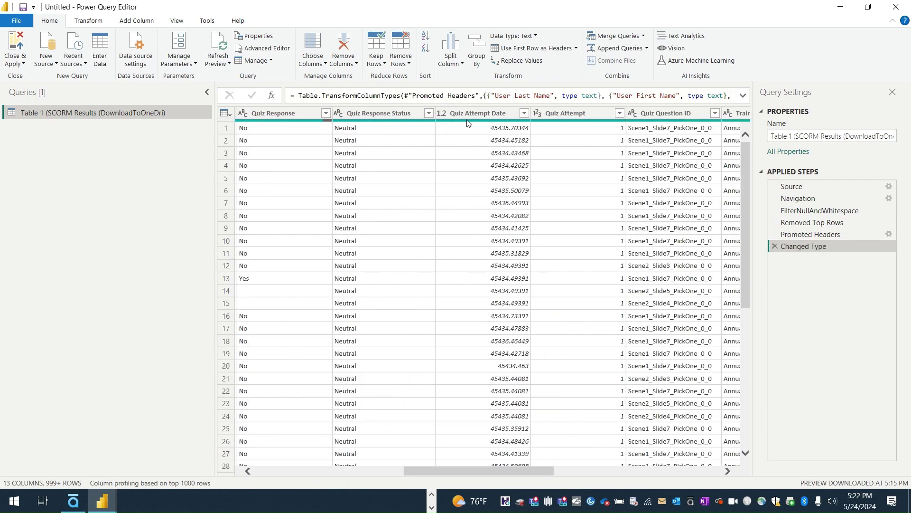
Step: Change Quiz Attempt Date's type to Date/Time, replacing the current conversion each time
click(442, 115)
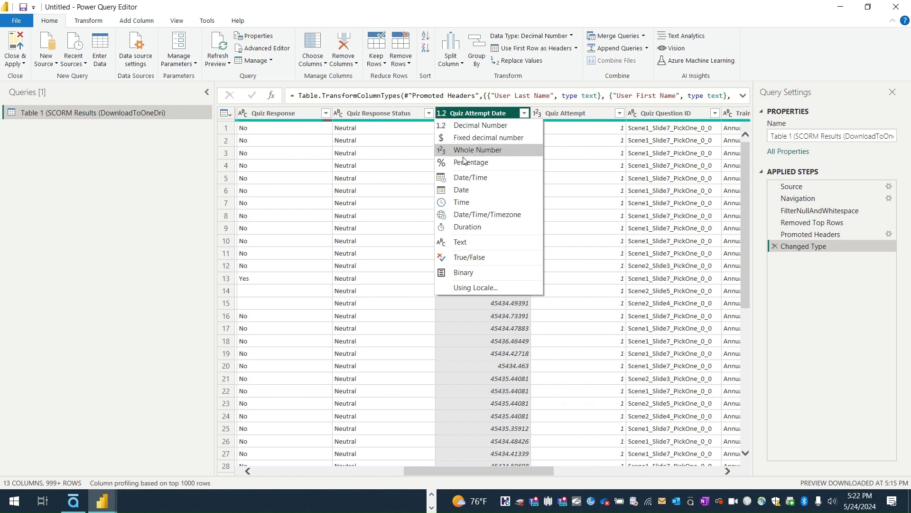
click(470, 215)
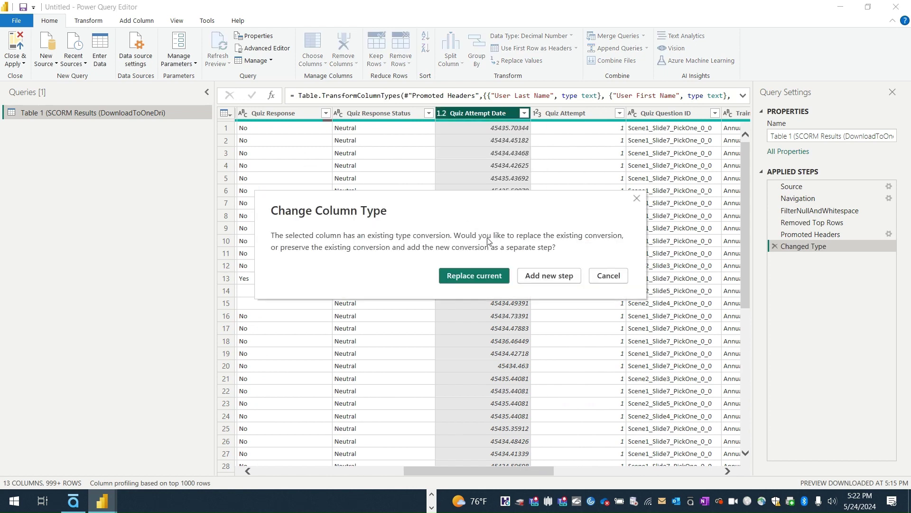
click(488, 276)
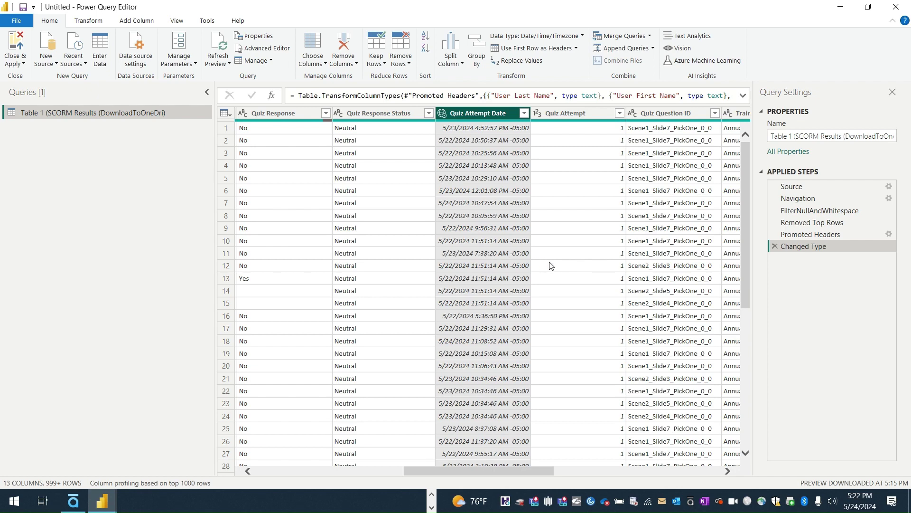
scroll(557, 266, down, 6)
scroll(556, 266, up, 6)
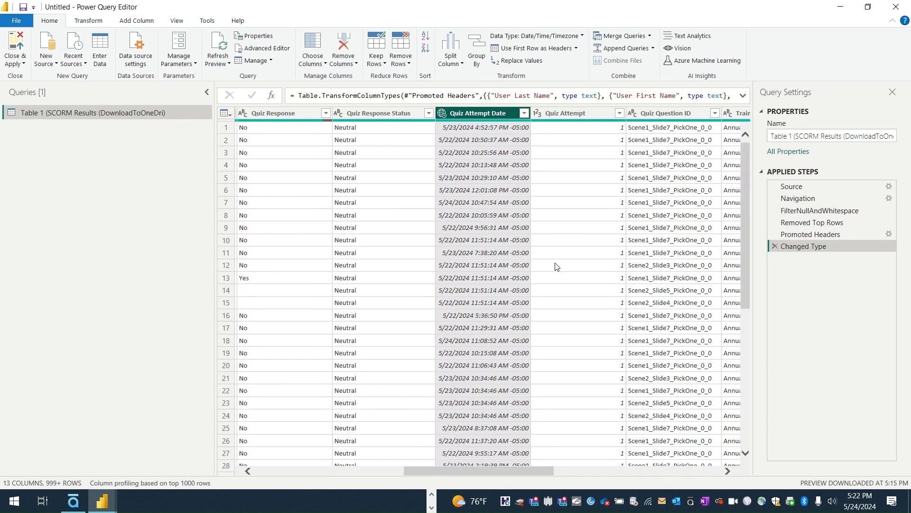
click(441, 114)
click(463, 178)
click(474, 276)
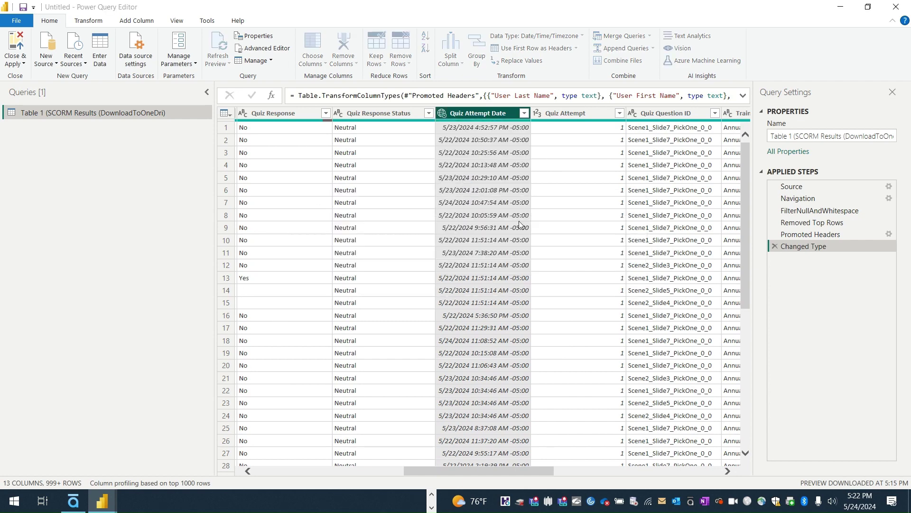
click(578, 114)
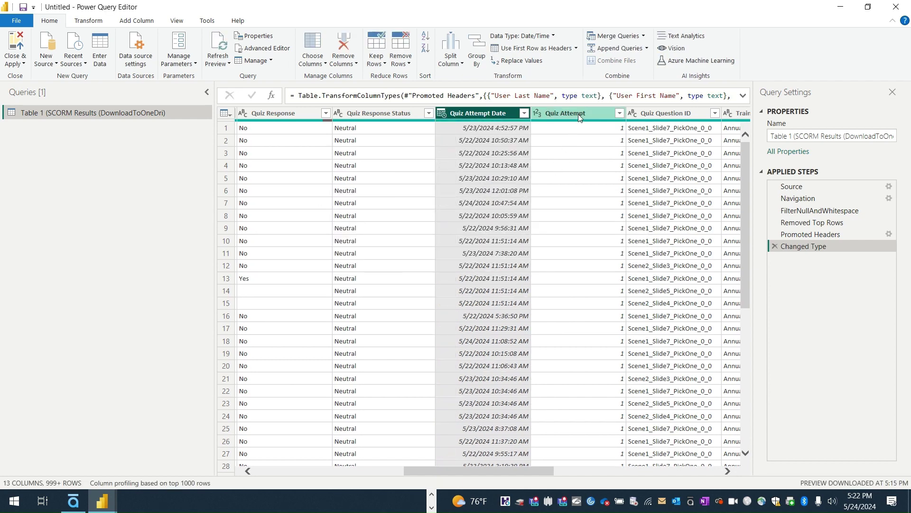
Step: Remove the Quiz Attempt column using its right-click Remove option
right_click(578, 114)
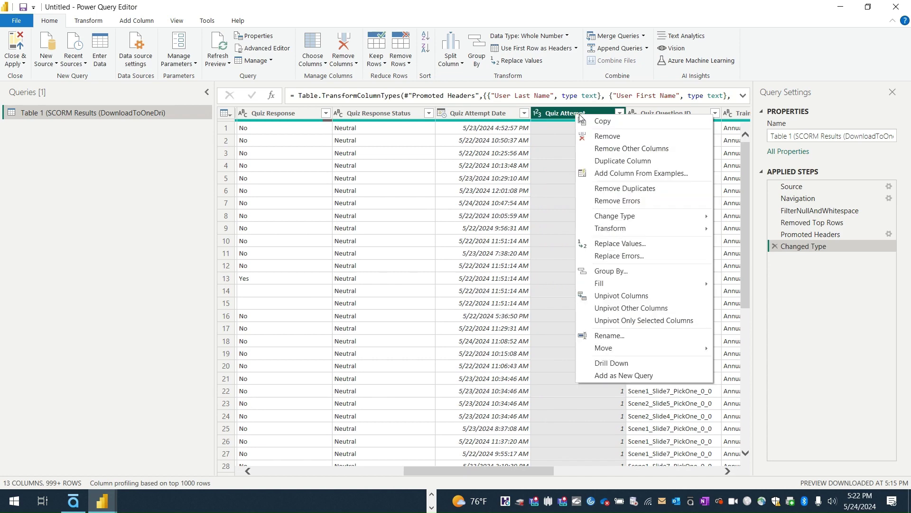
click(608, 135)
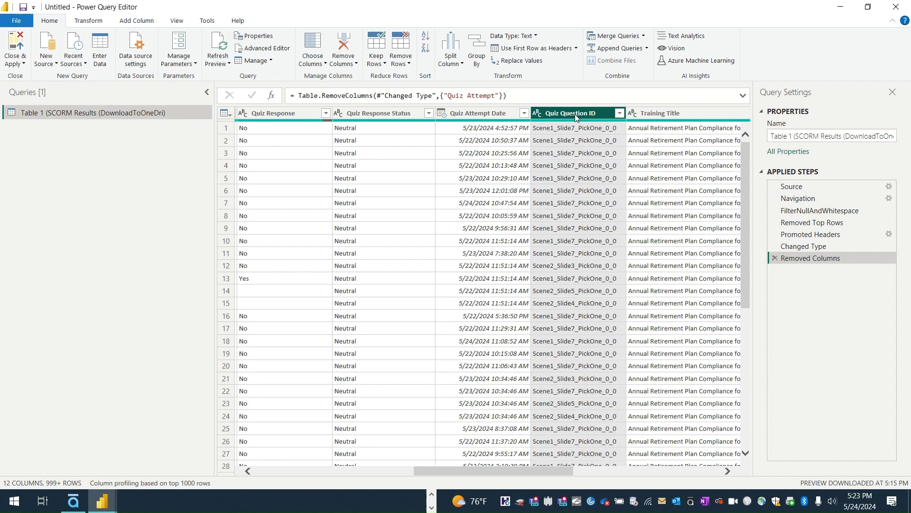
right_click(576, 118)
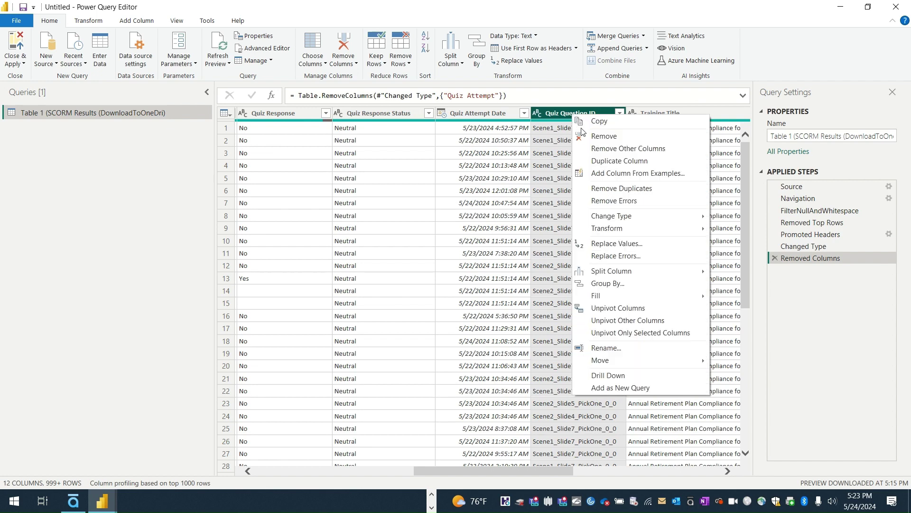
Step: Split Quiz Question ID by a custom '_' delimiter at each occurrence
mouse_move(625, 278)
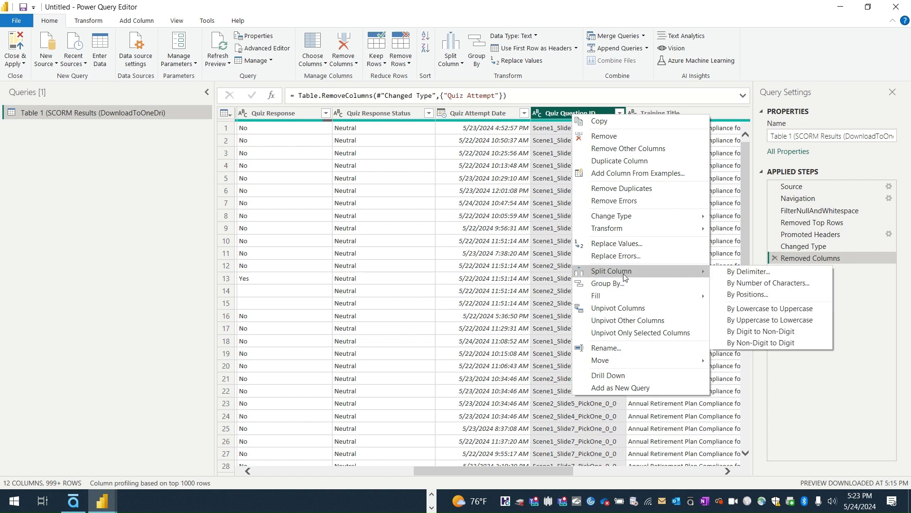
click(739, 276)
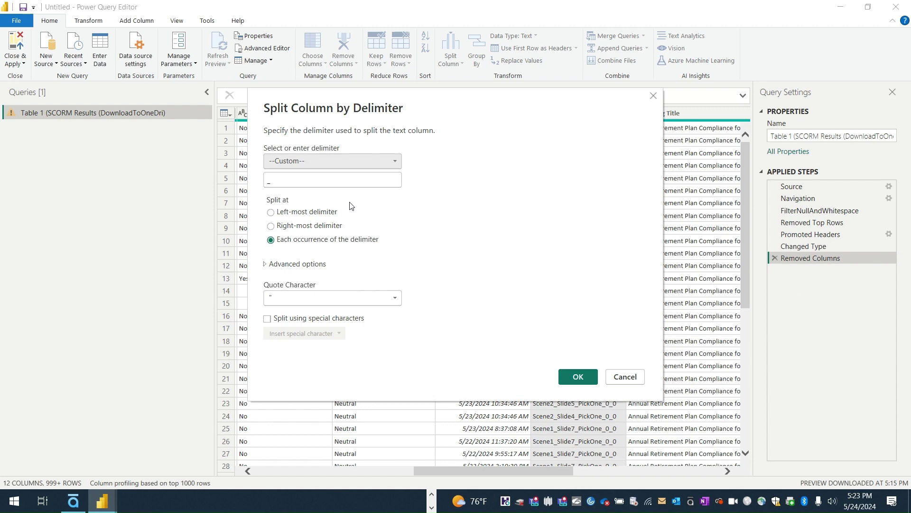
click(280, 181)
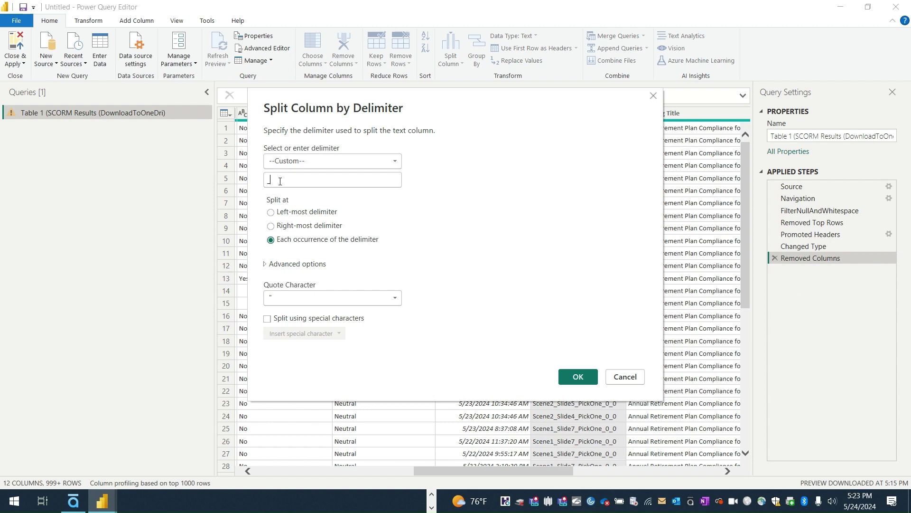
click(577, 376)
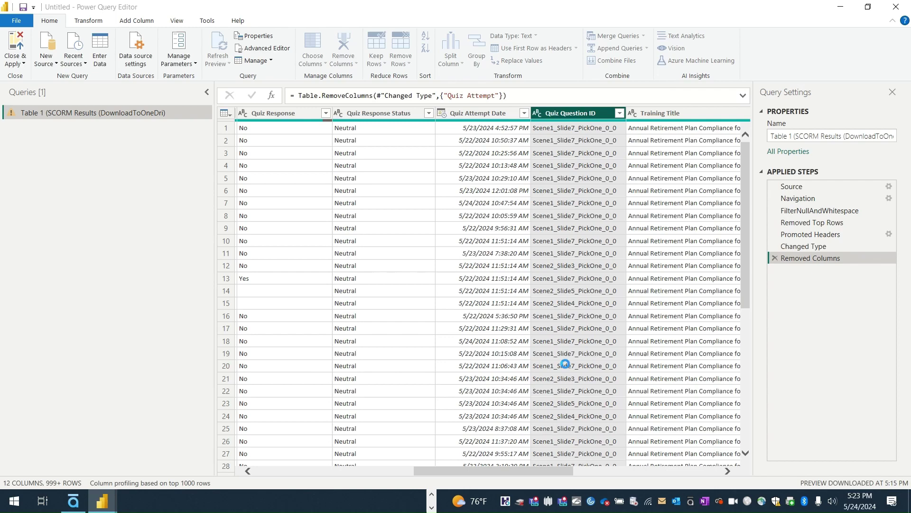
Step: Rename Quiz Question ID.1 and ID.2 to Scene and Slide
double_click(561, 114)
text(S)
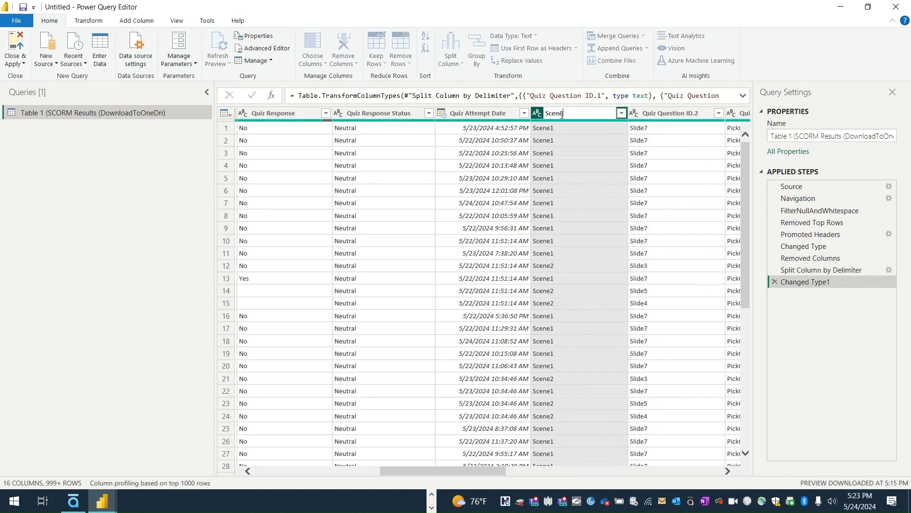
text(cene)
key(Return)
double_click(656, 109)
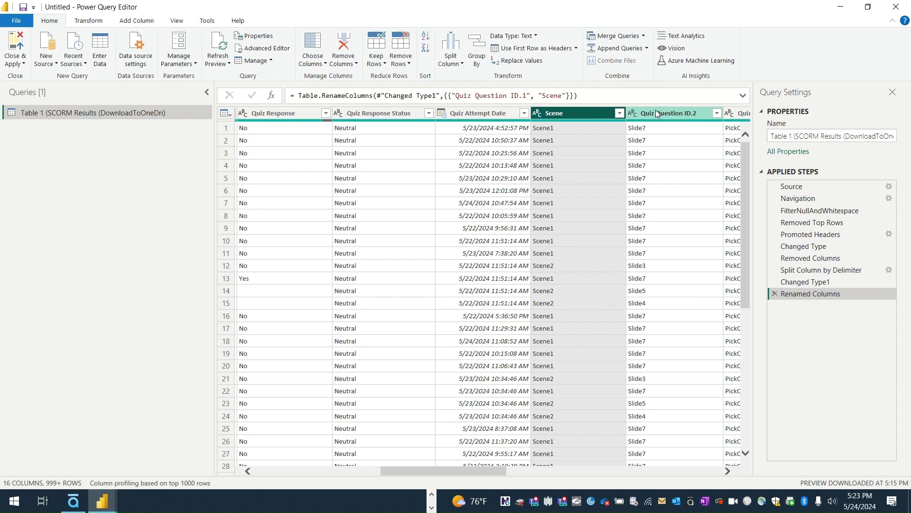
text(Slide)
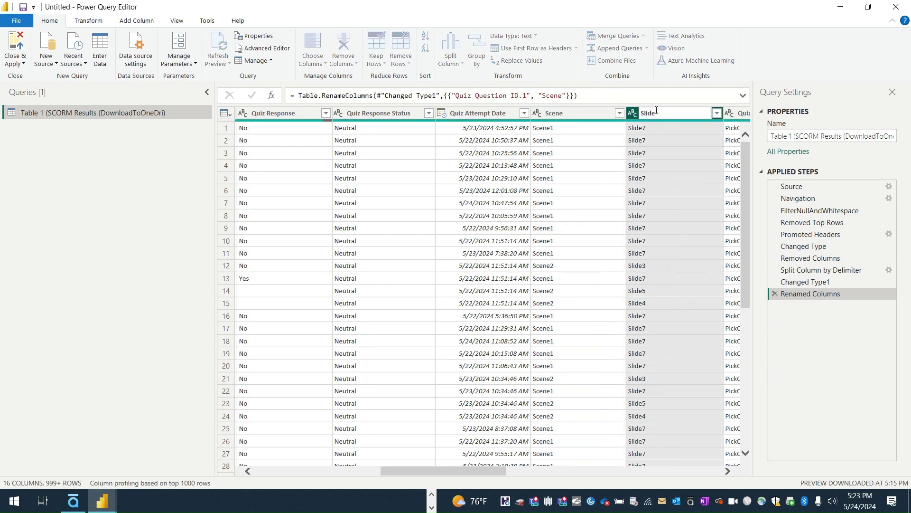
key(Return)
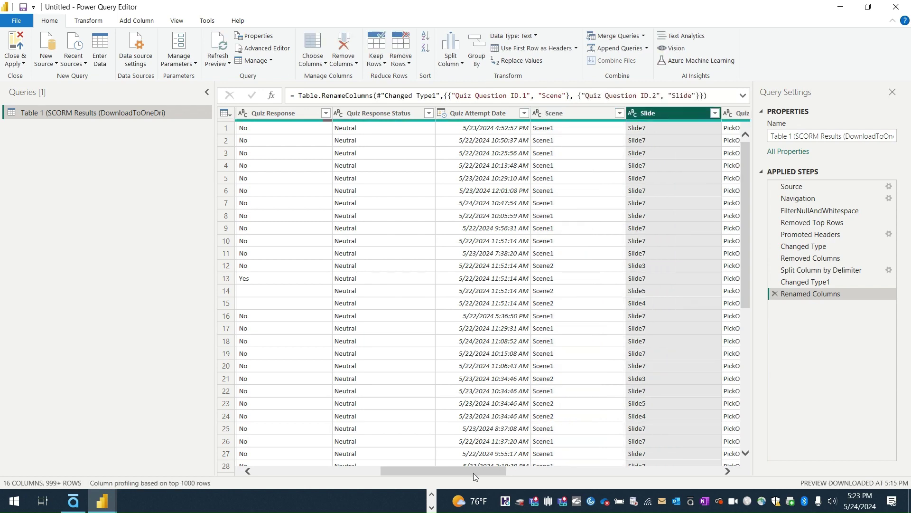
drag(474, 472, 531, 472)
Step: Name the next two split columns Quiz Attempt and Question Attempt
double_click(513, 113)
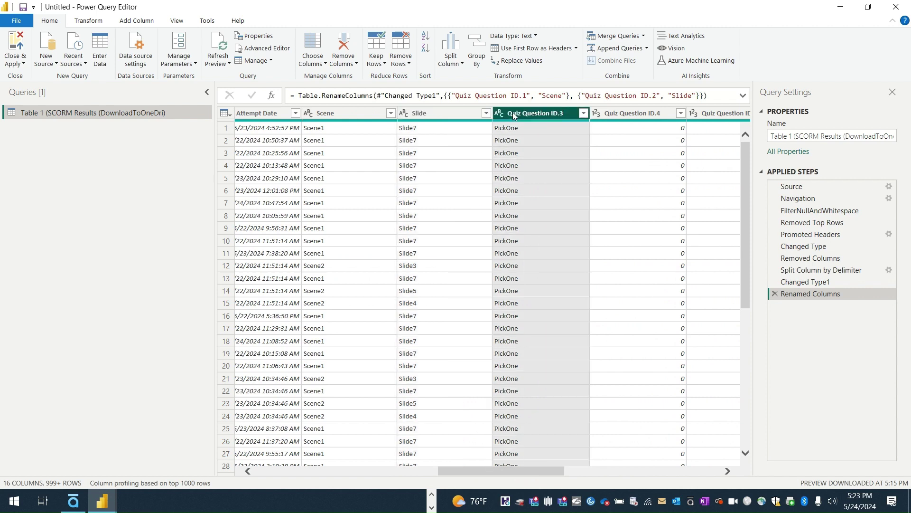
text(Quiz)
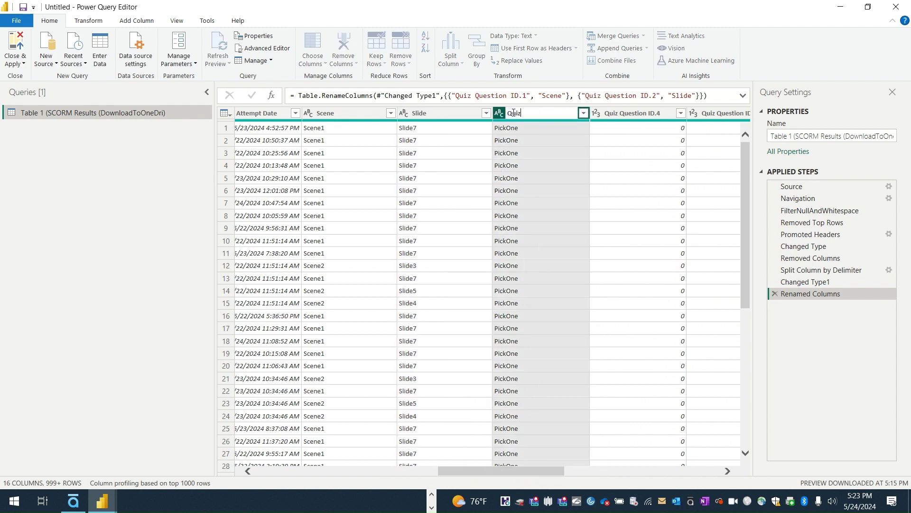
text( Attempt)
key(Return)
right_click(621, 114)
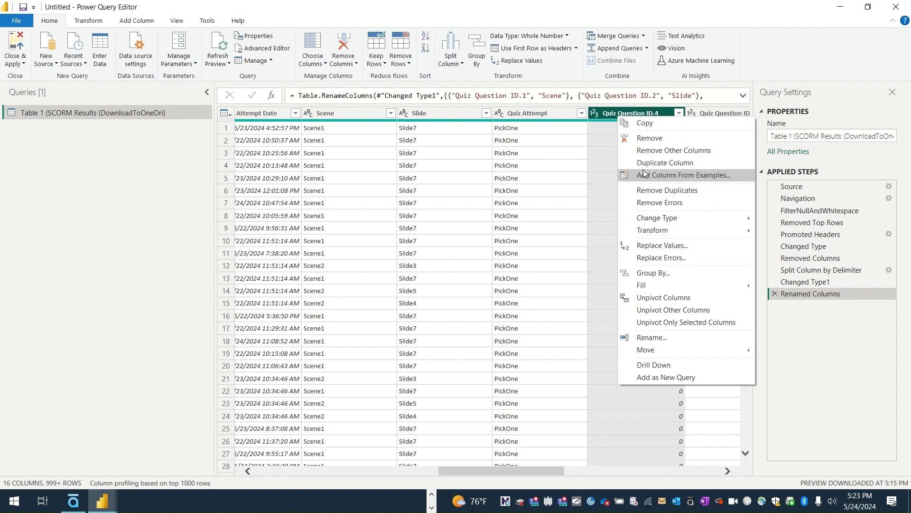
double_click(609, 116)
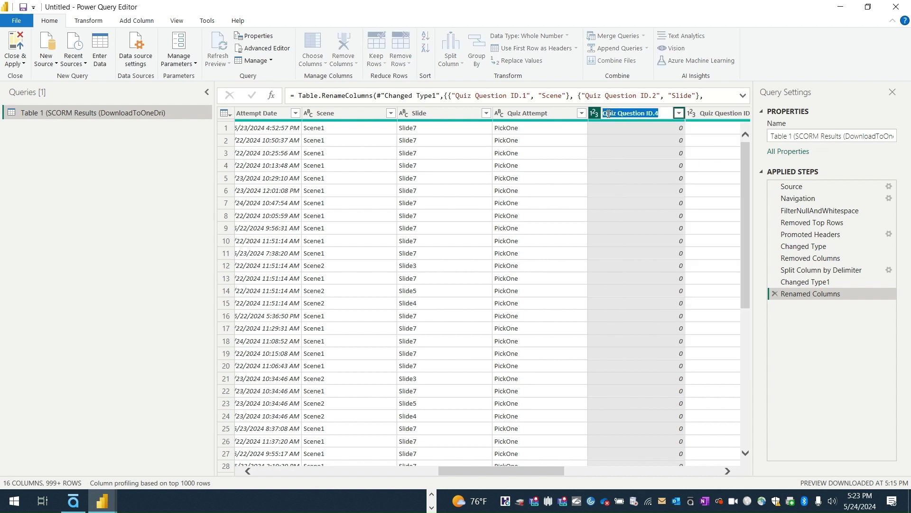
text(Question)
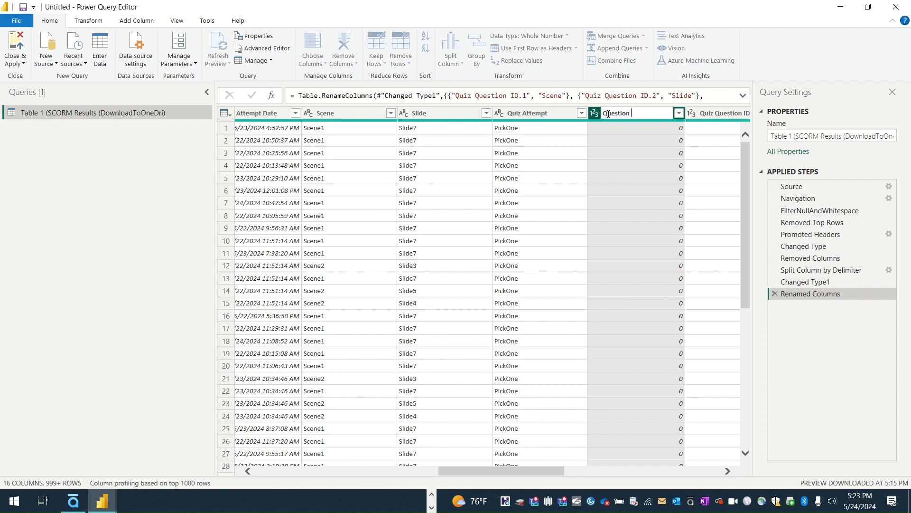
text( Attempt)
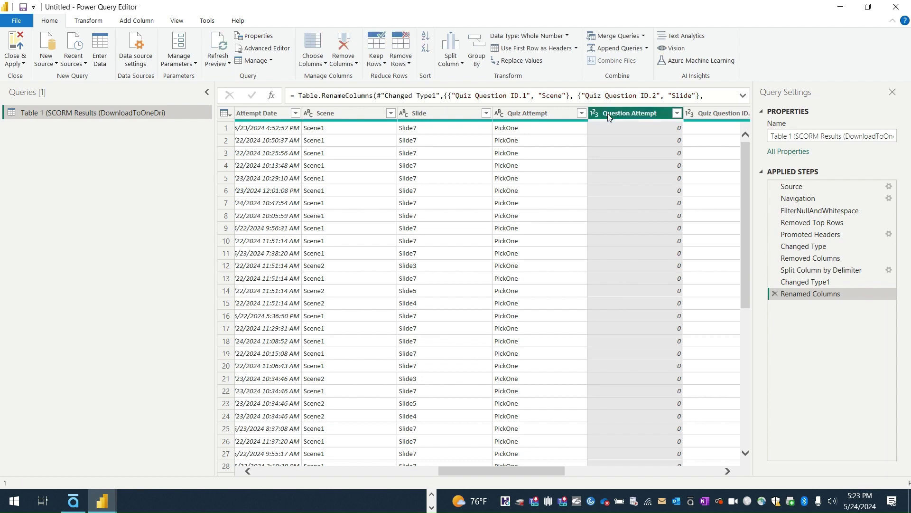
drag(539, 470, 566, 473)
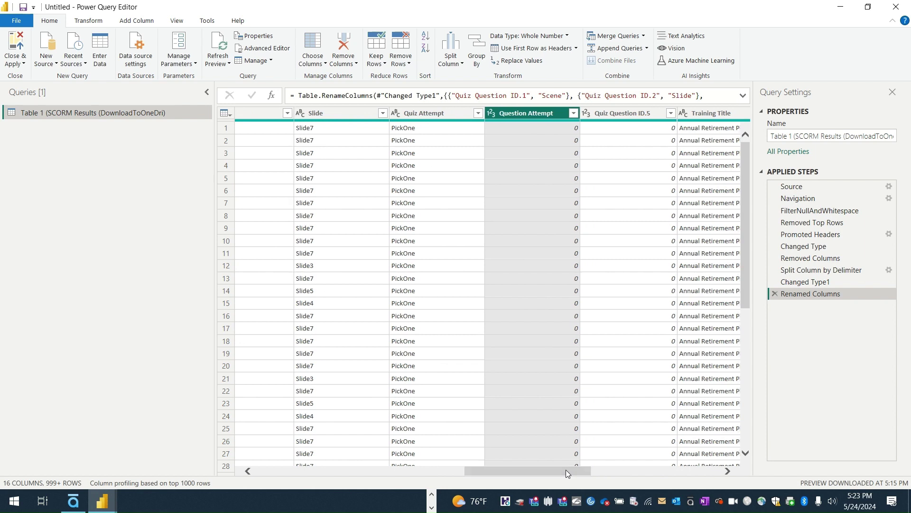
Step: Correct the remaining split column names to Question Type, Quiz Attempt and Question Attempt
double_click(439, 113)
text(Qu)
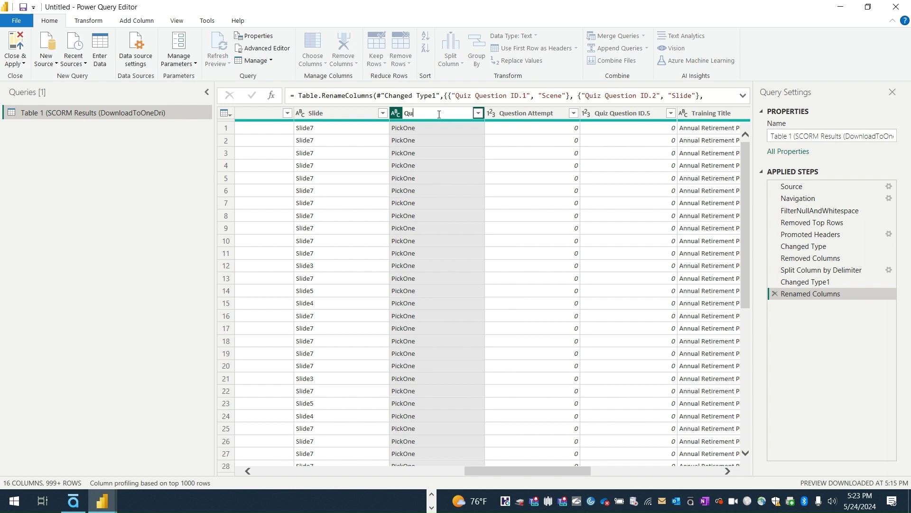
text(estion Type)
key(Return)
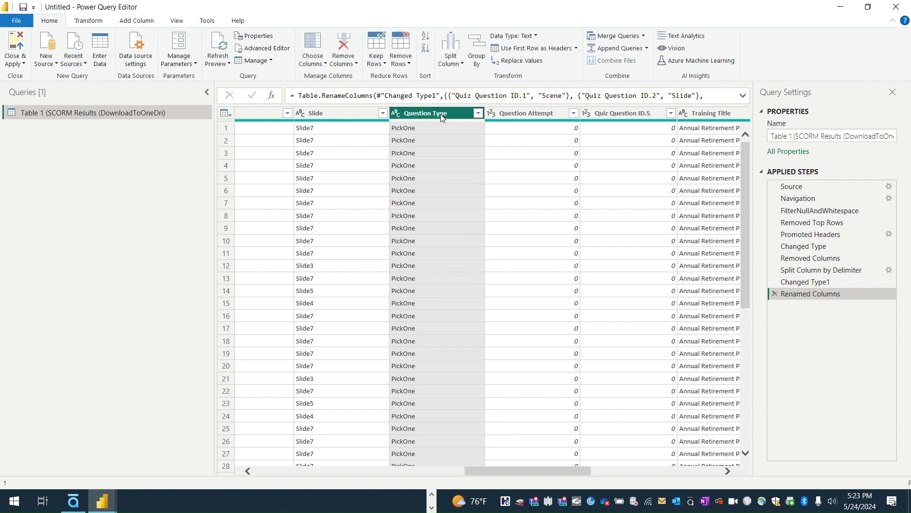
double_click(509, 113)
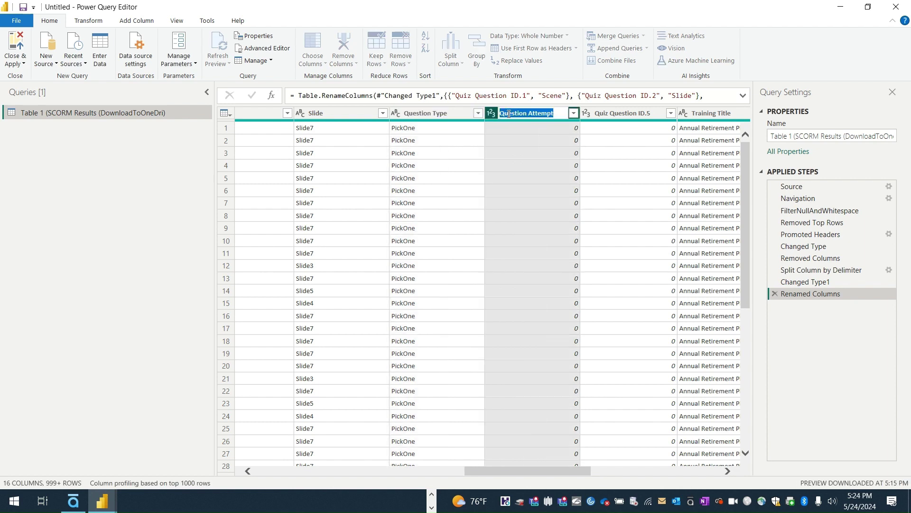
text(Quiz At)
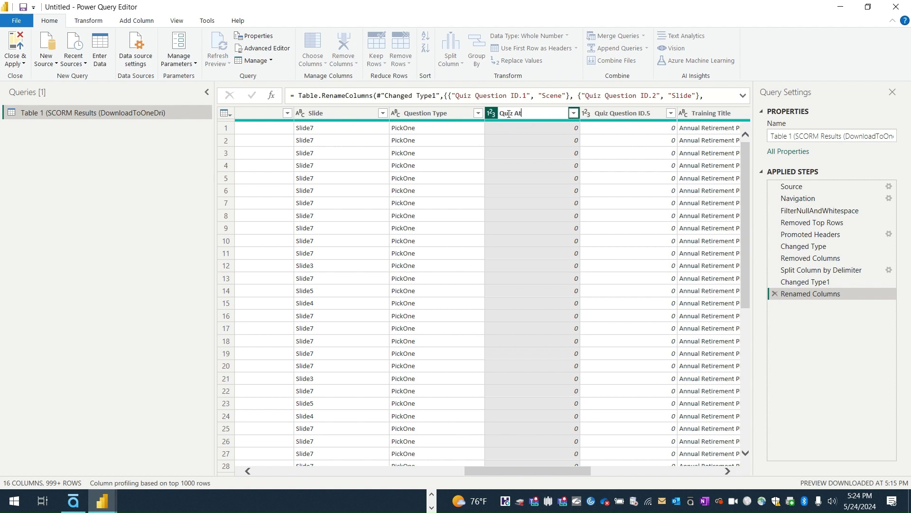
key(Return)
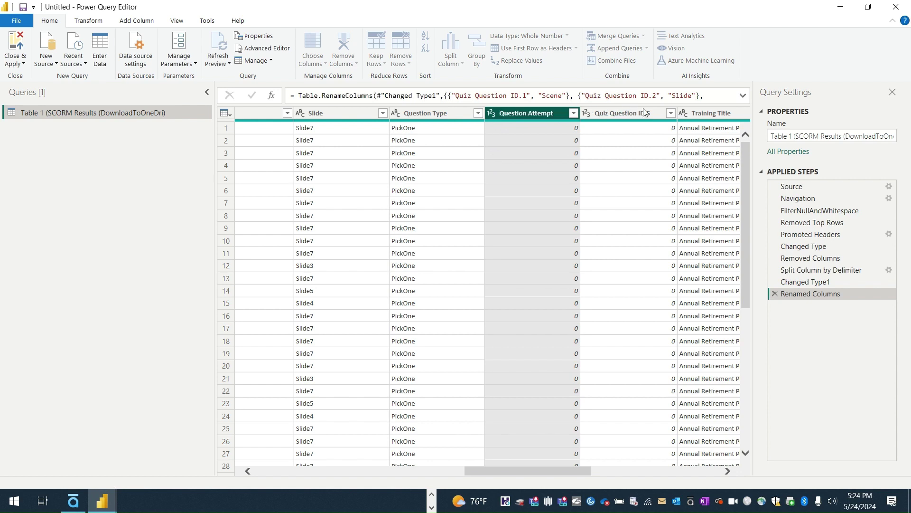
double_click(634, 112)
text(Qu)
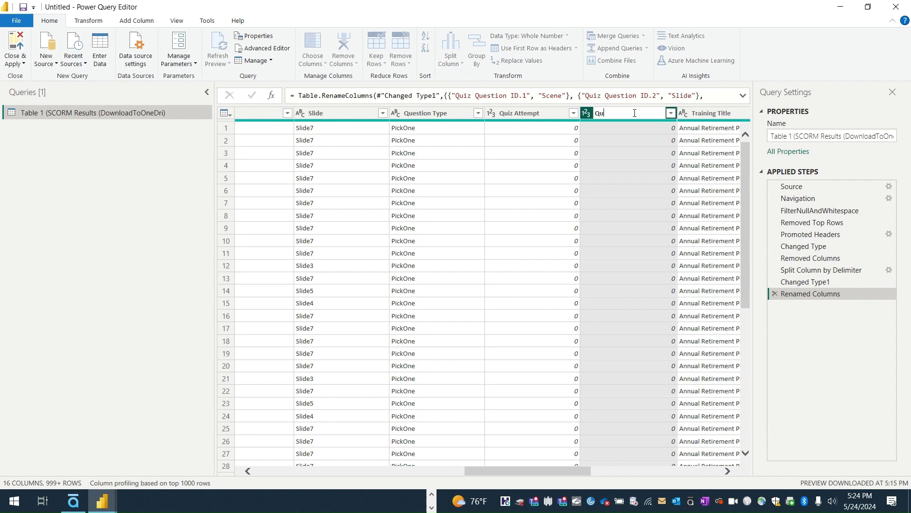
text(estion Attempt)
key(Return)
drag(542, 468, 522, 479)
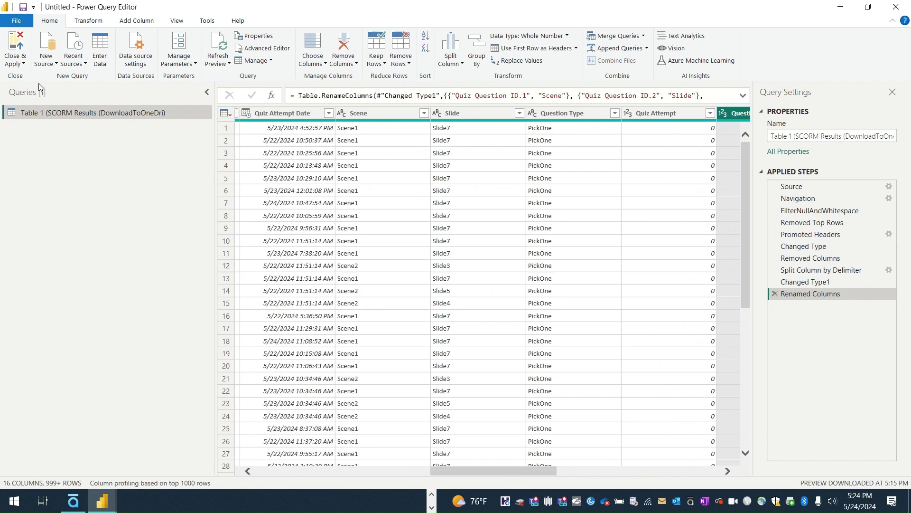
Step: Close & Apply to load Table 1 (SCORM Results), then dismiss the recovered-files notice
click(15, 44)
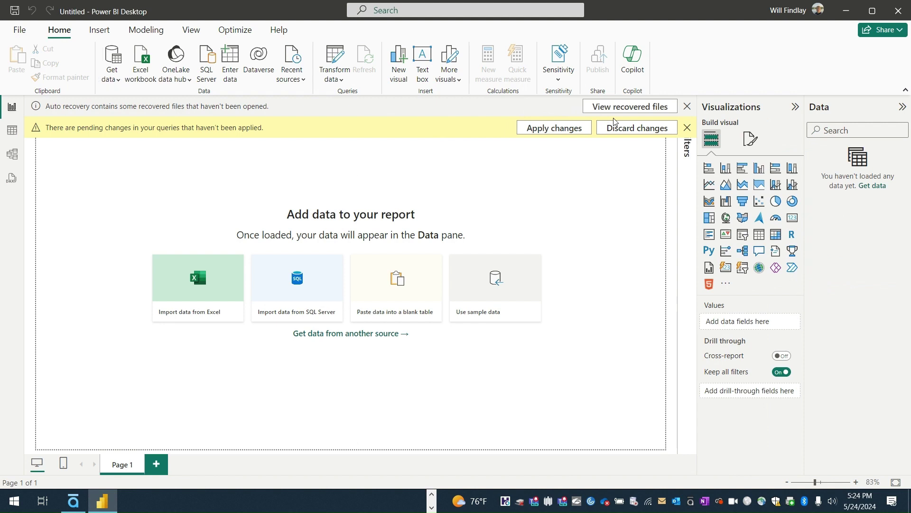
click(576, 126)
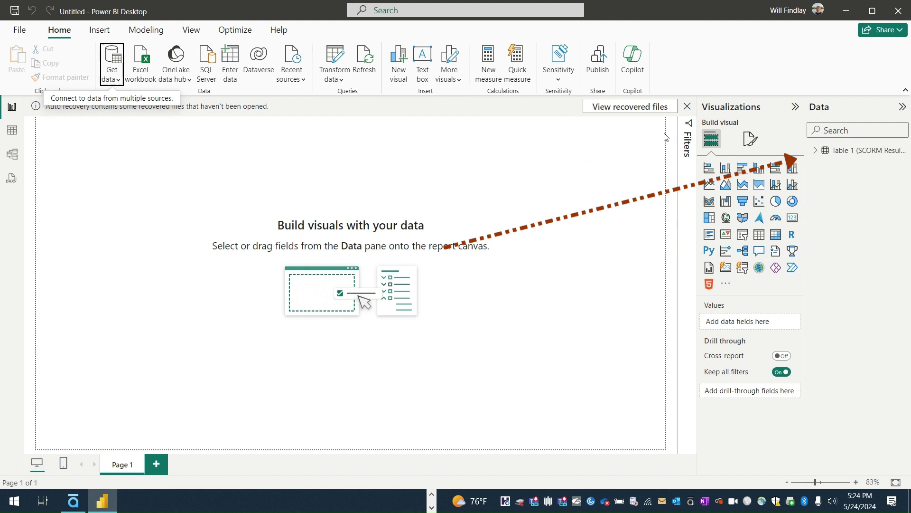
click(687, 108)
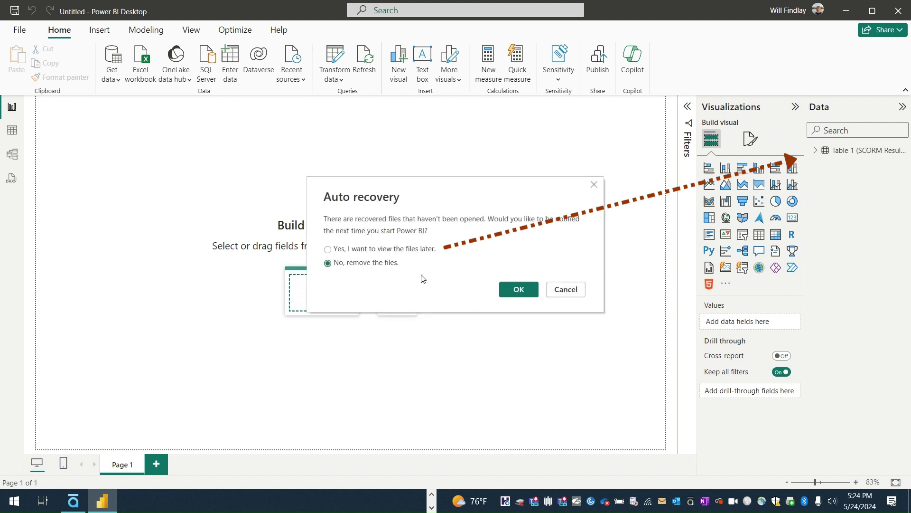
Step: Dismiss the auto-recovery prompt, expand Table 1, and widen the Data pane to show full field names
click(410, 250)
click(518, 290)
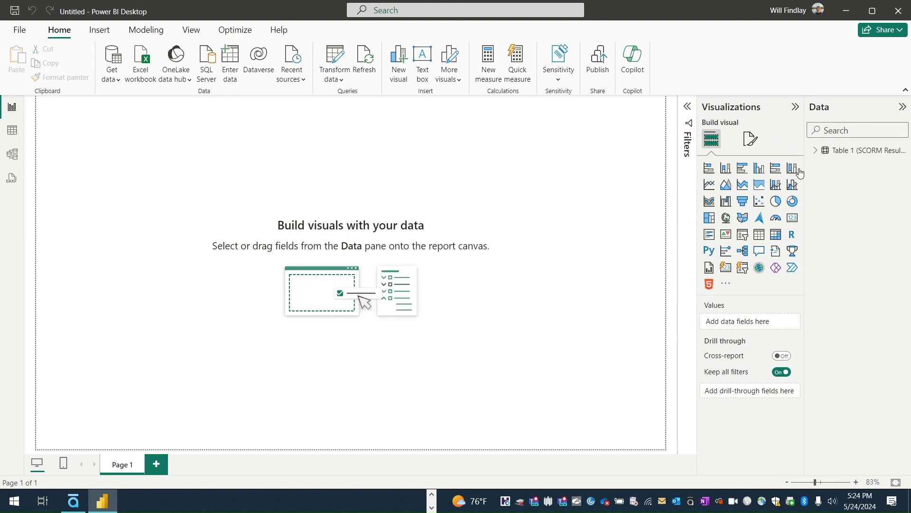
click(815, 157)
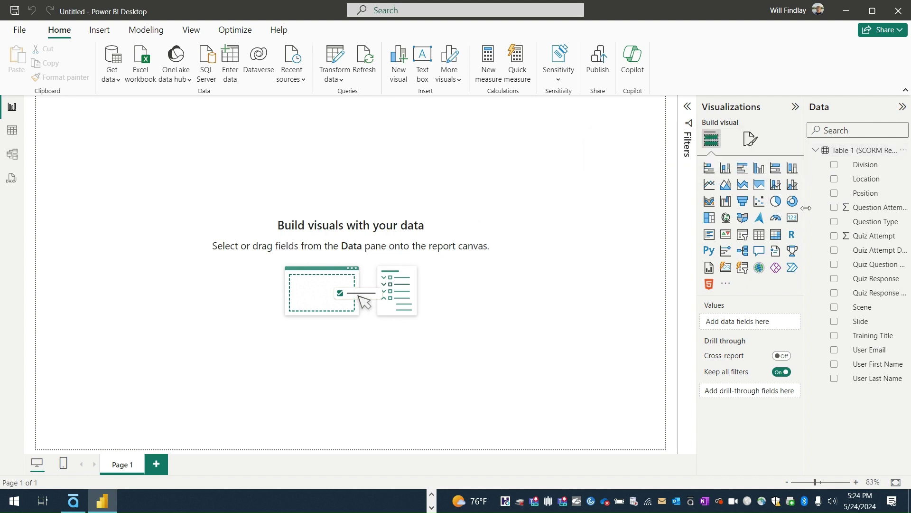
drag(806, 208, 703, 214)
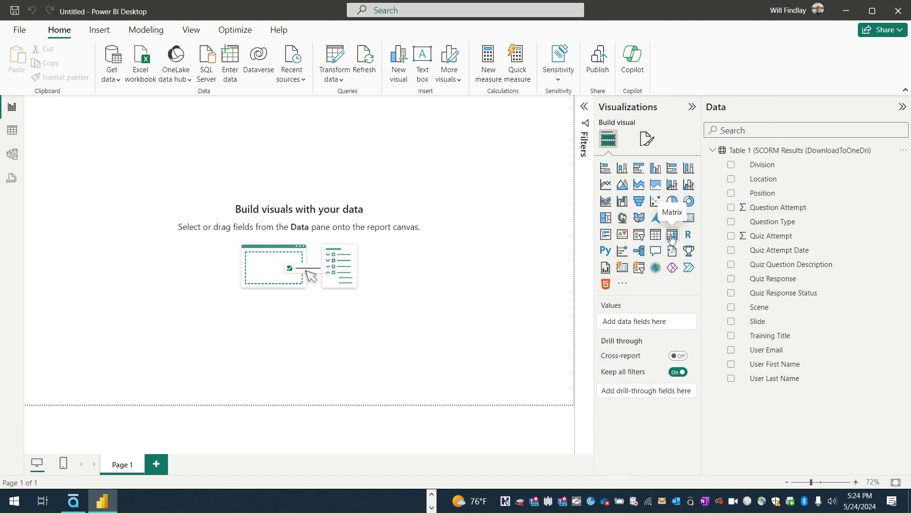
Step: Add an empty Matrix visual and move it toward the centre of the report canvas
click(671, 236)
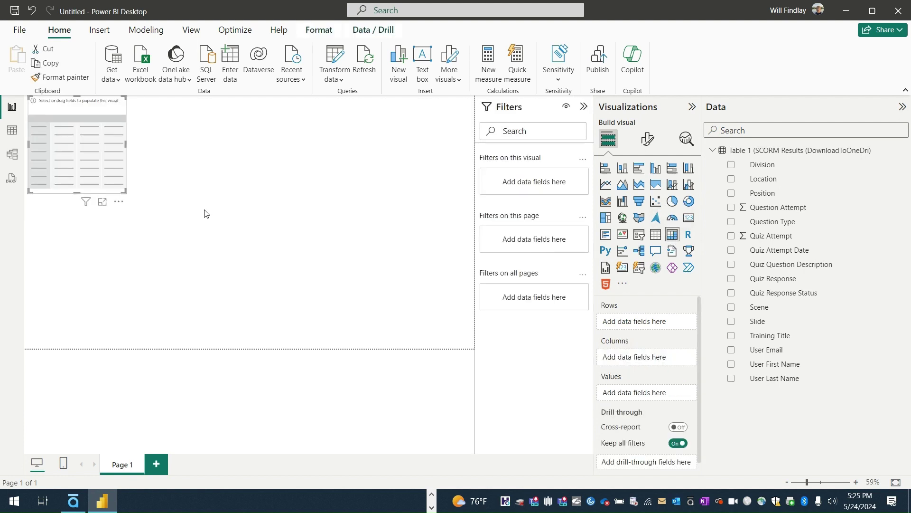
drag(126, 196, 403, 291)
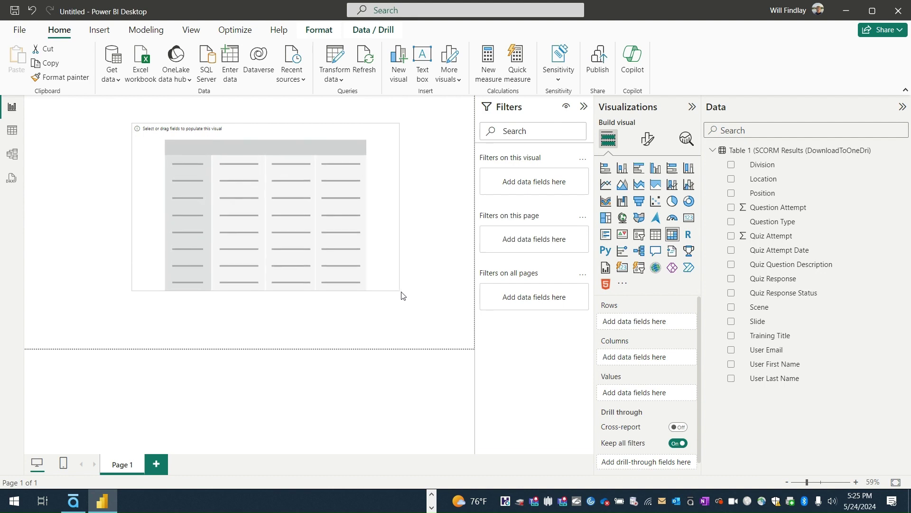